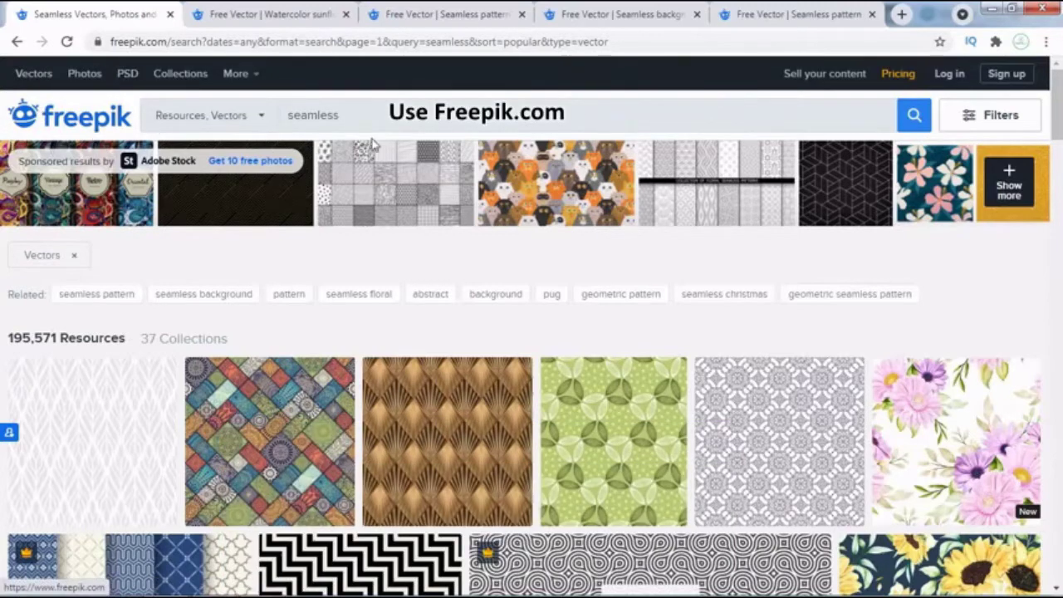
- Replace the previous Freepik search with a vector search for 'seamless pattern'
key(ctrl+a)
key(BackSpace)
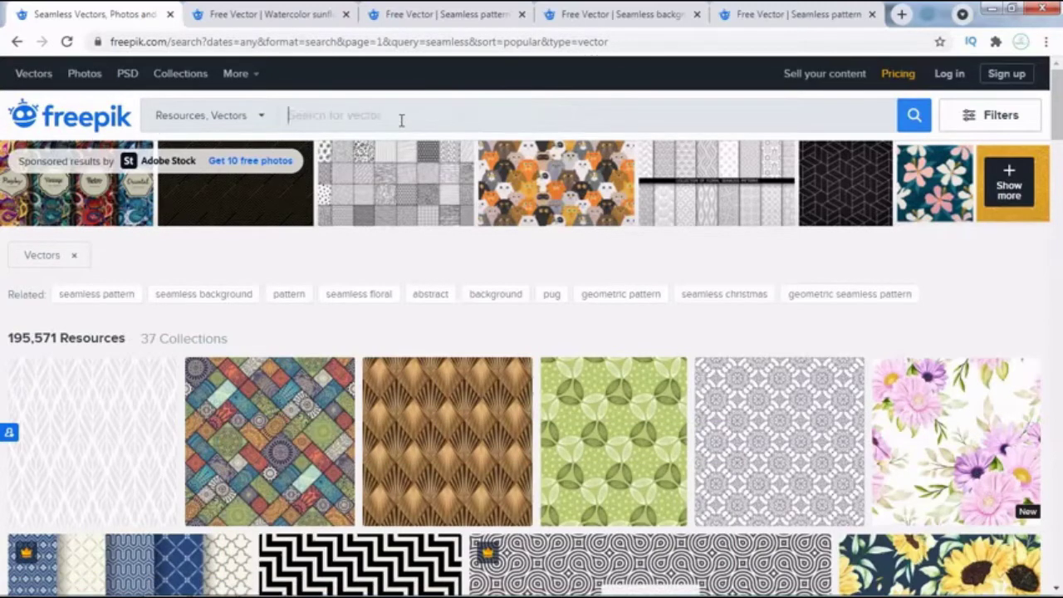
text(seamless p)
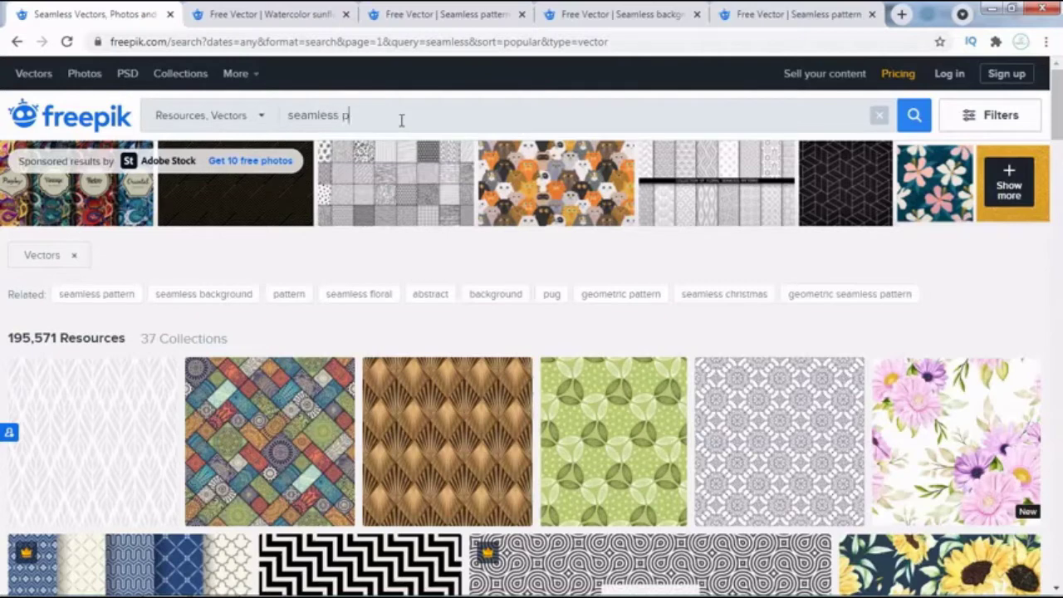
text(attern)
key(Return)
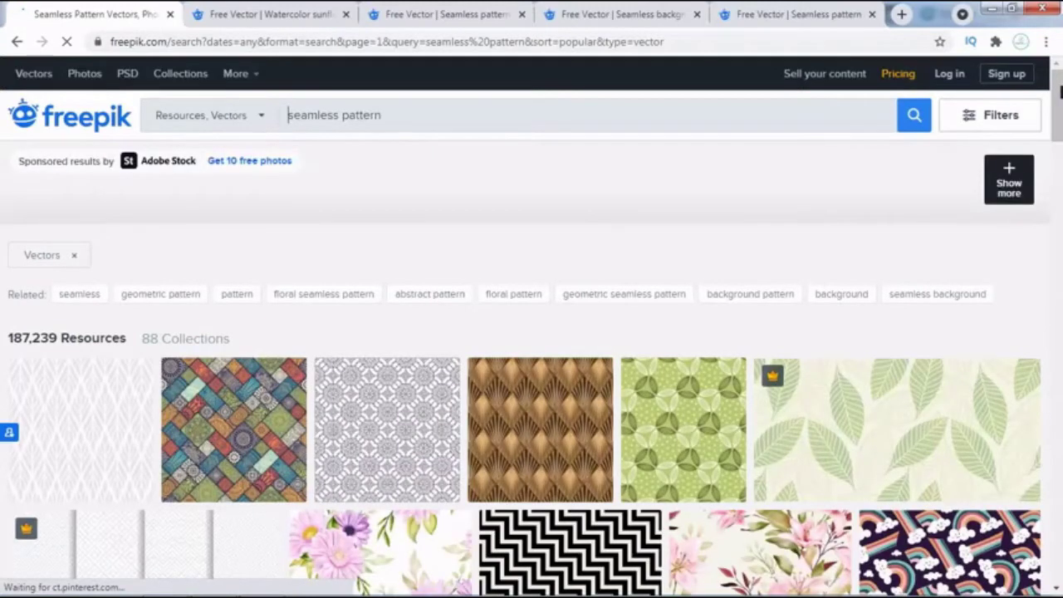
- Scroll through the seamless pattern results, then drag back to the top
scroll(532, 365, down, 5)
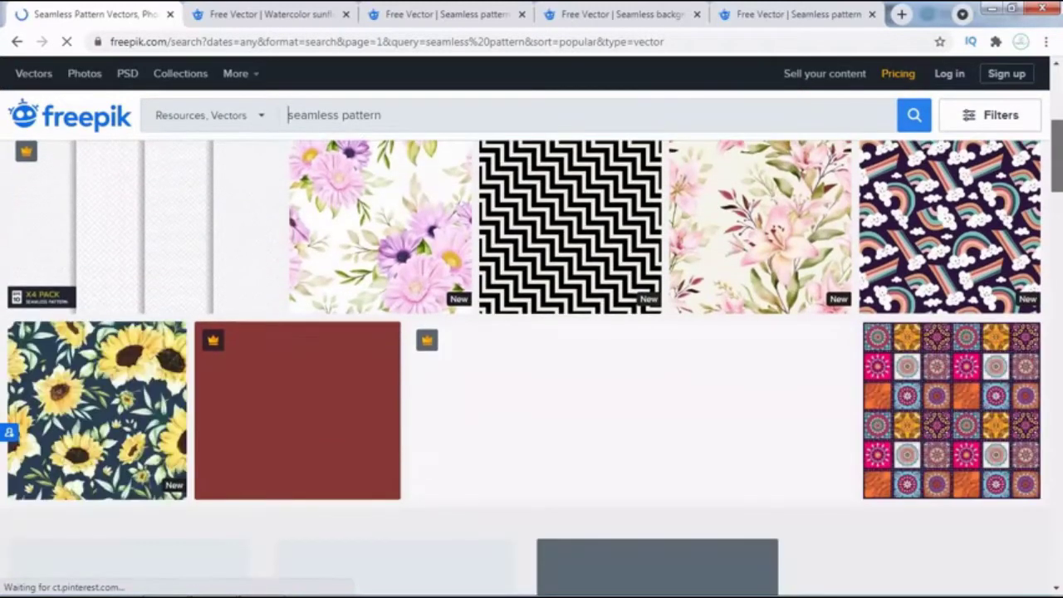
scroll(531, 365, down, 1)
scroll(531, 365, down, 1)
scroll(531, 365, down, 2)
scroll(532, 365, down, 1)
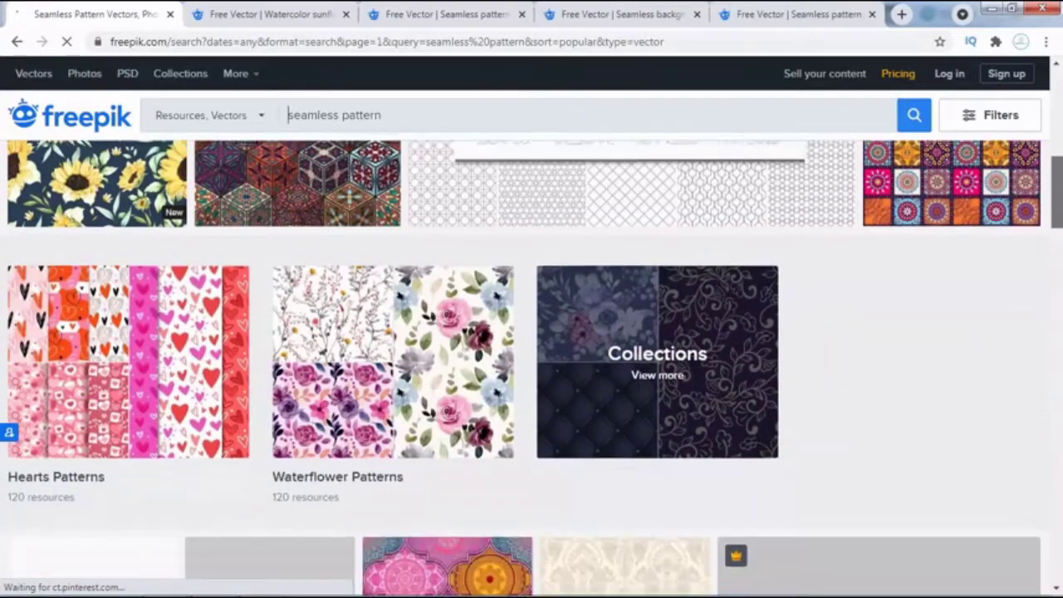
scroll(532, 365, down, 2)
scroll(532, 365, down, 2)
scroll(532, 366, down, 2)
scroll(532, 365, down, 1)
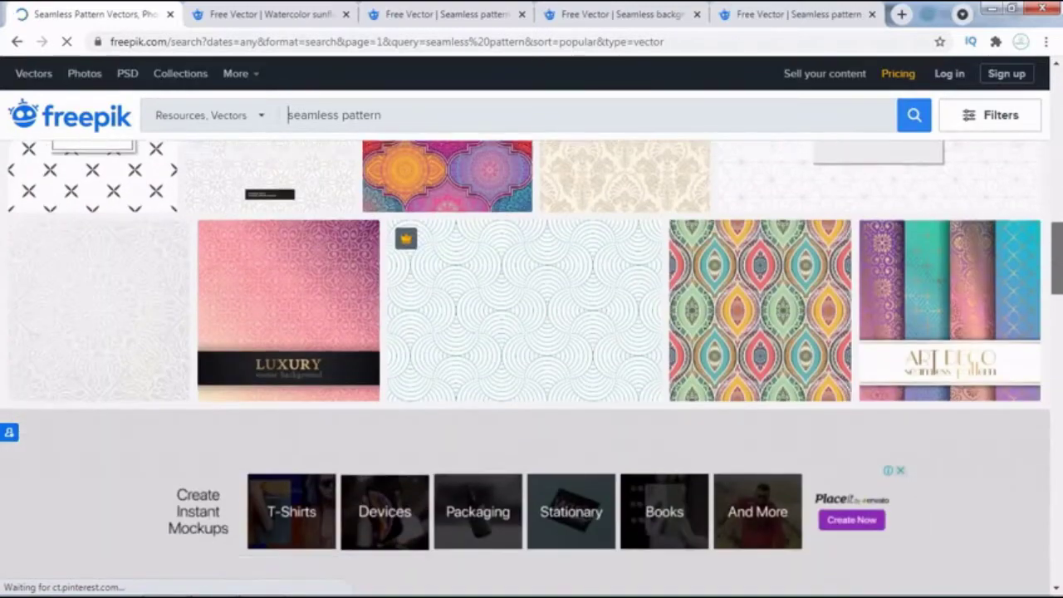
scroll(531, 366, down, 2)
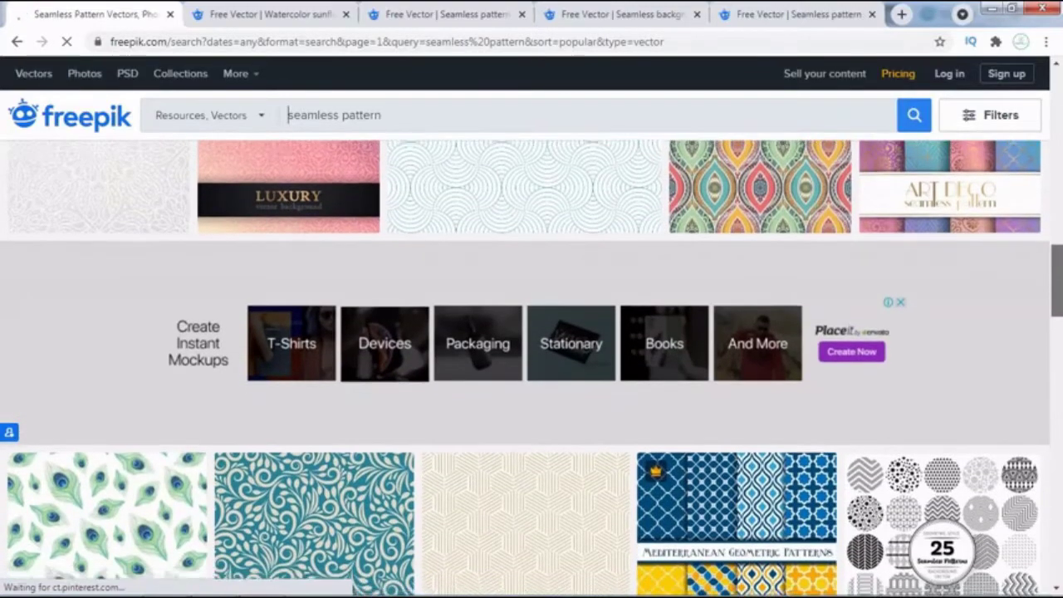
scroll(1052, 261, down, 4)
scroll(1053, 261, down, 1)
scroll(1053, 261, up, 4)
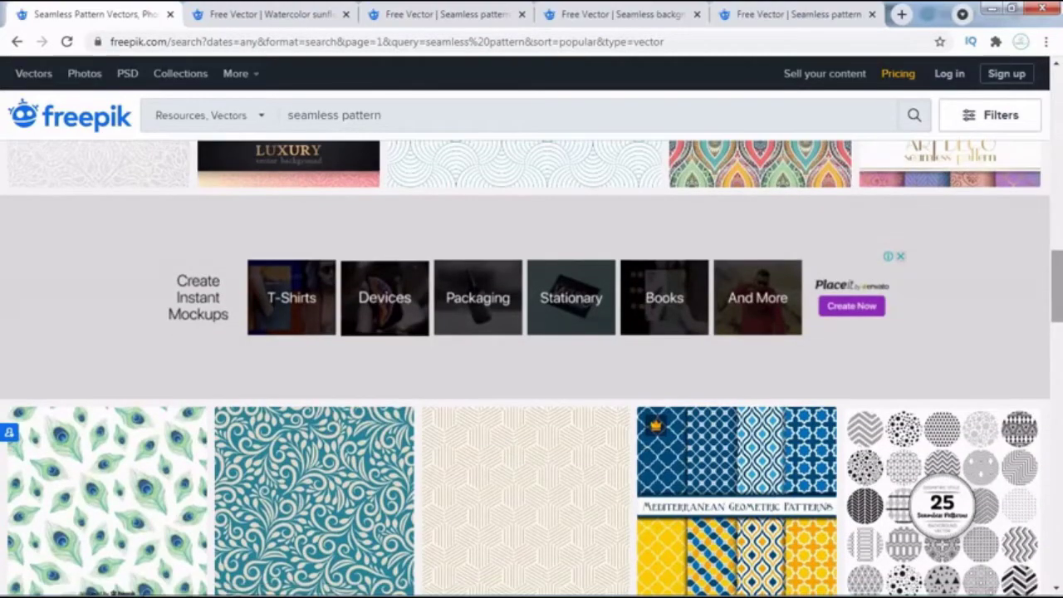
drag(1052, 261, 1057, 83)
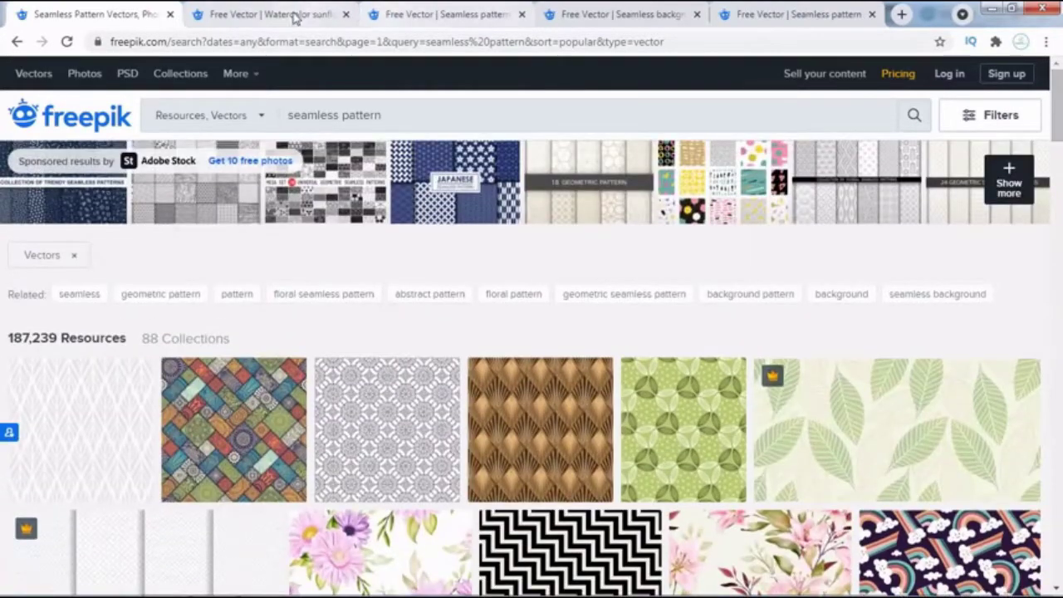
- Look over the open sunflower, zigzag and vegetable pattern pages
click(295, 17)
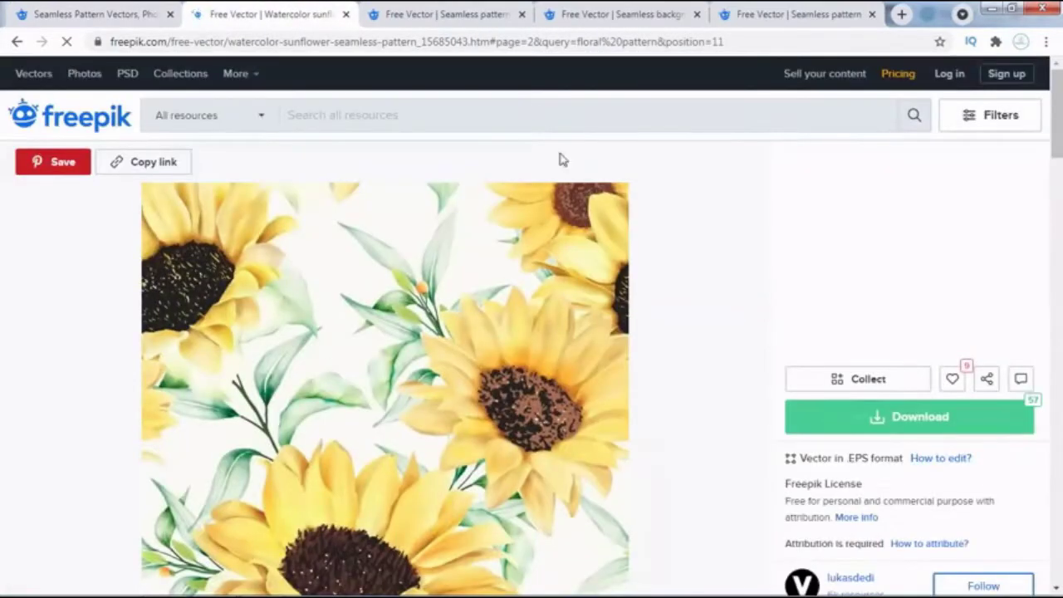
key(ctrl+Tab)
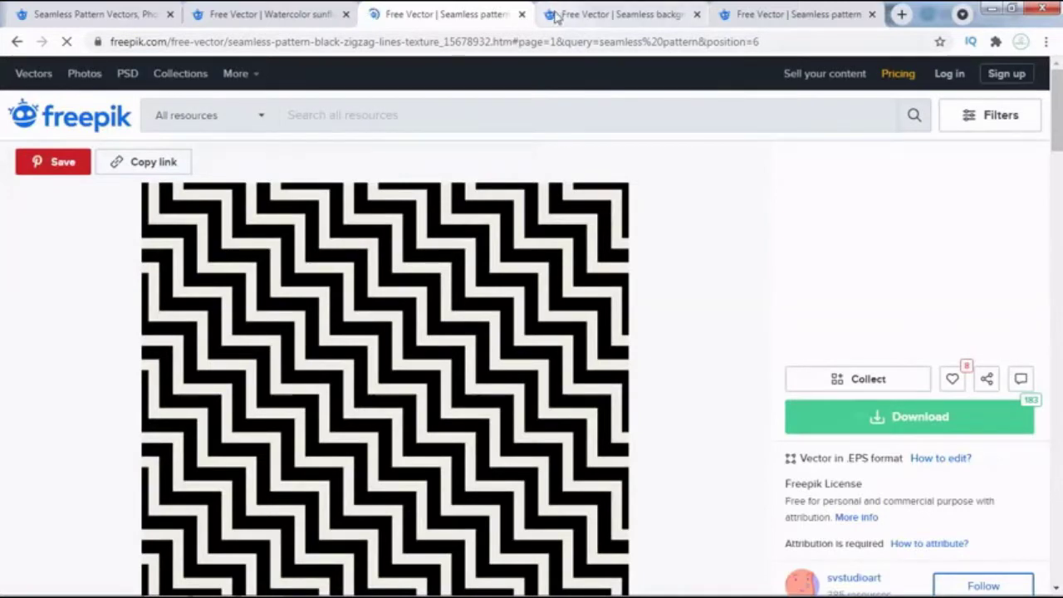
key(ctrl+Tab)
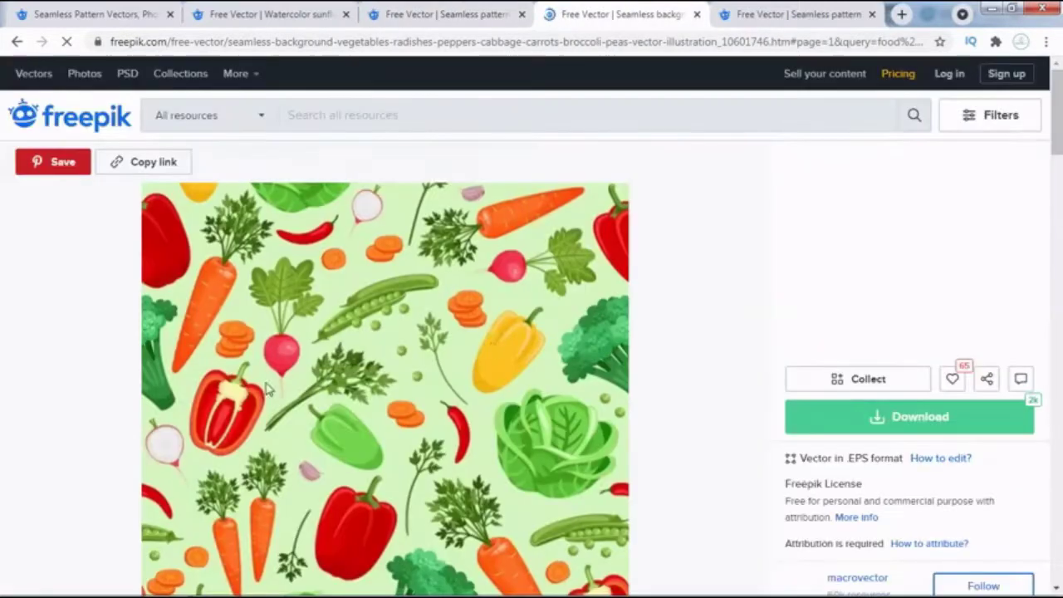
- Copy the red mandala pattern image from its Freepik page
click(799, 12)
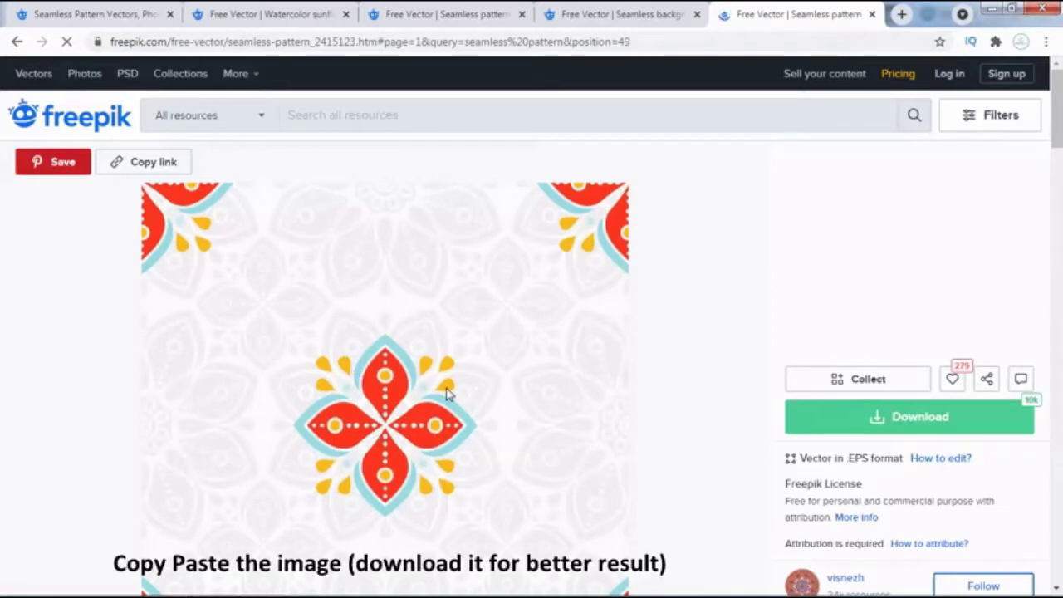
right_click(371, 337)
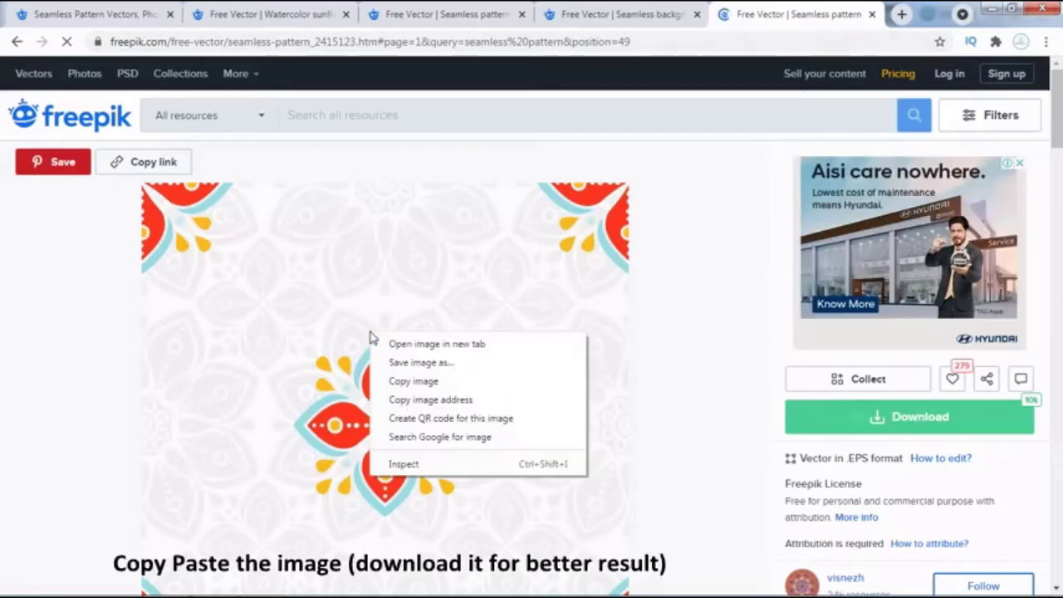
click(403, 383)
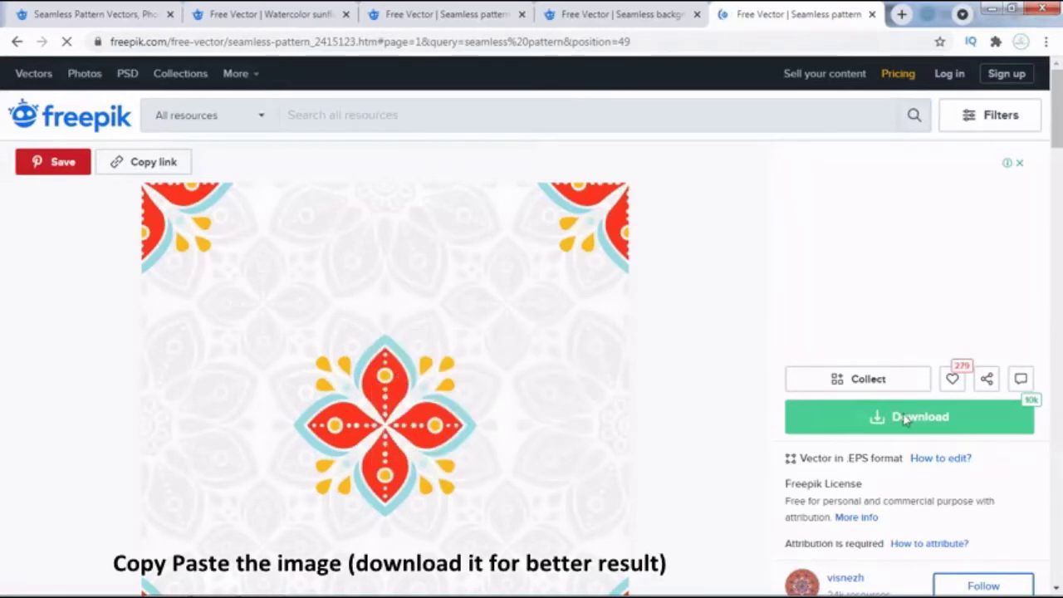
right_click(408, 337)
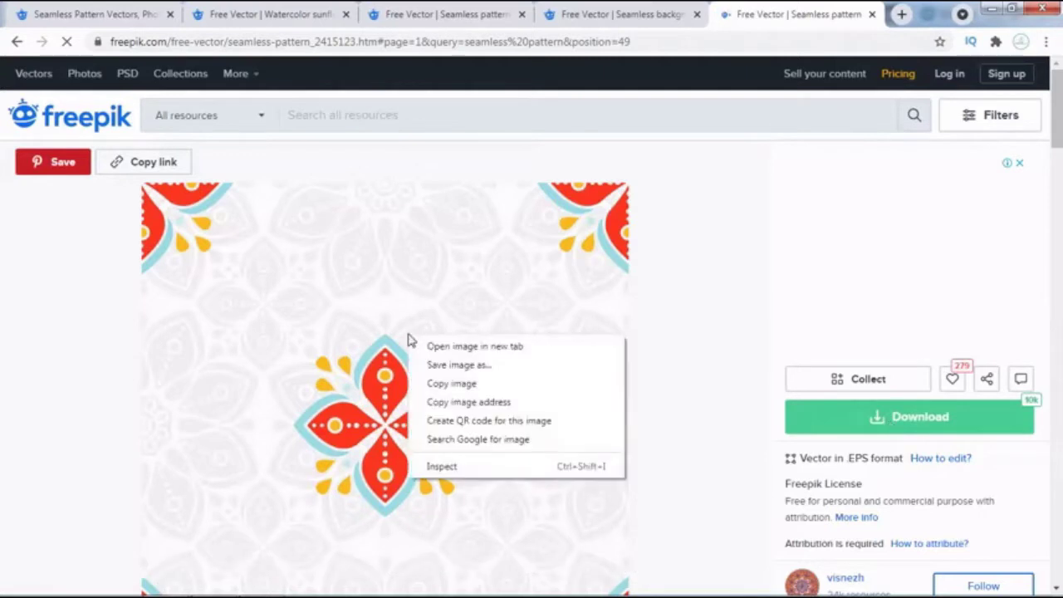
click(451, 385)
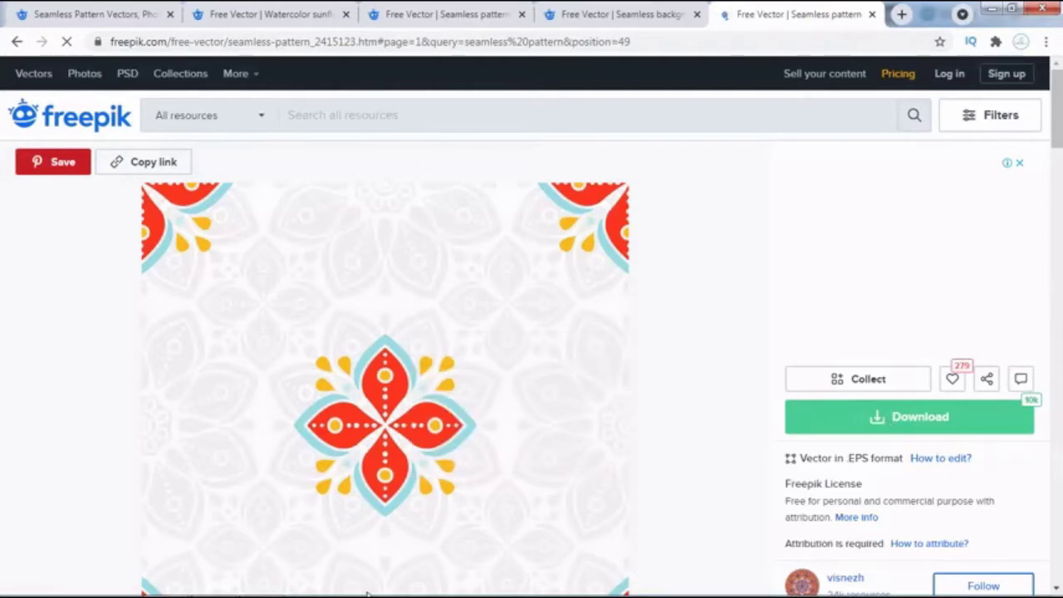
- Create a 626×626 px transparent Photoshop document and paste the mandala image onto Layer 1
click(261, 579)
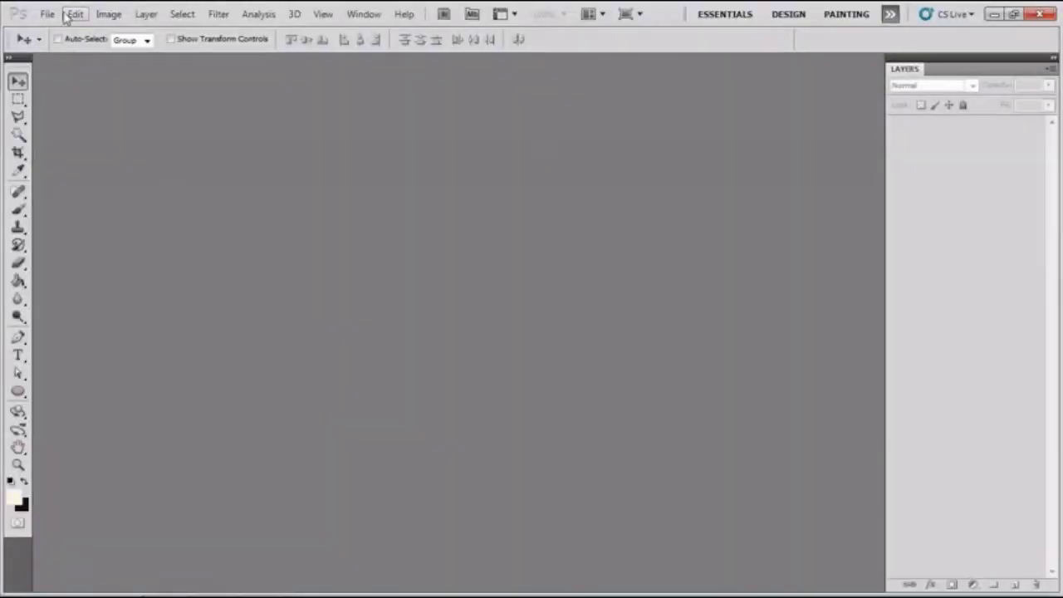
click(47, 15)
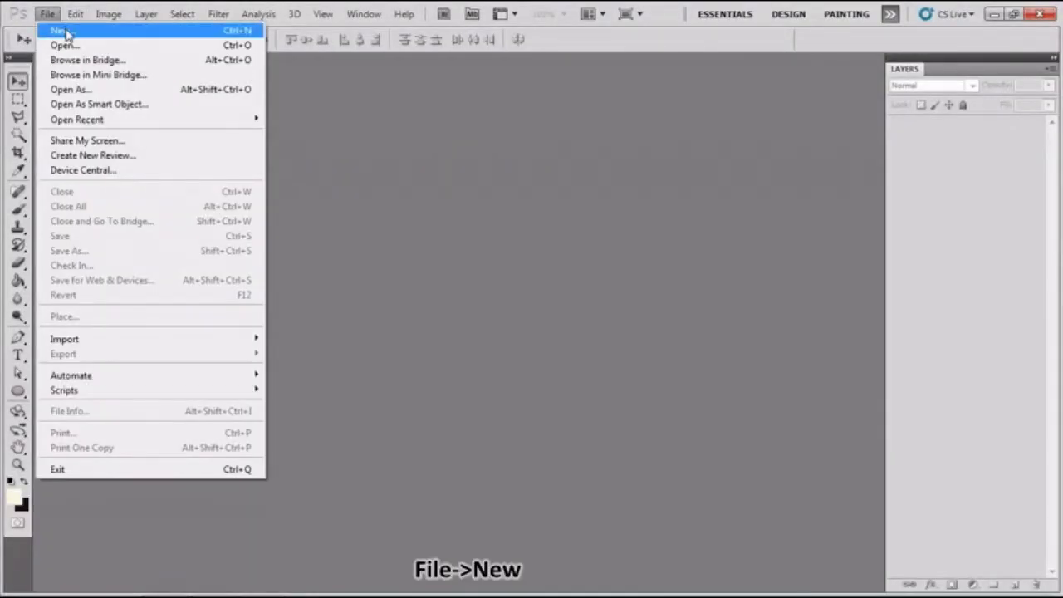
click(66, 33)
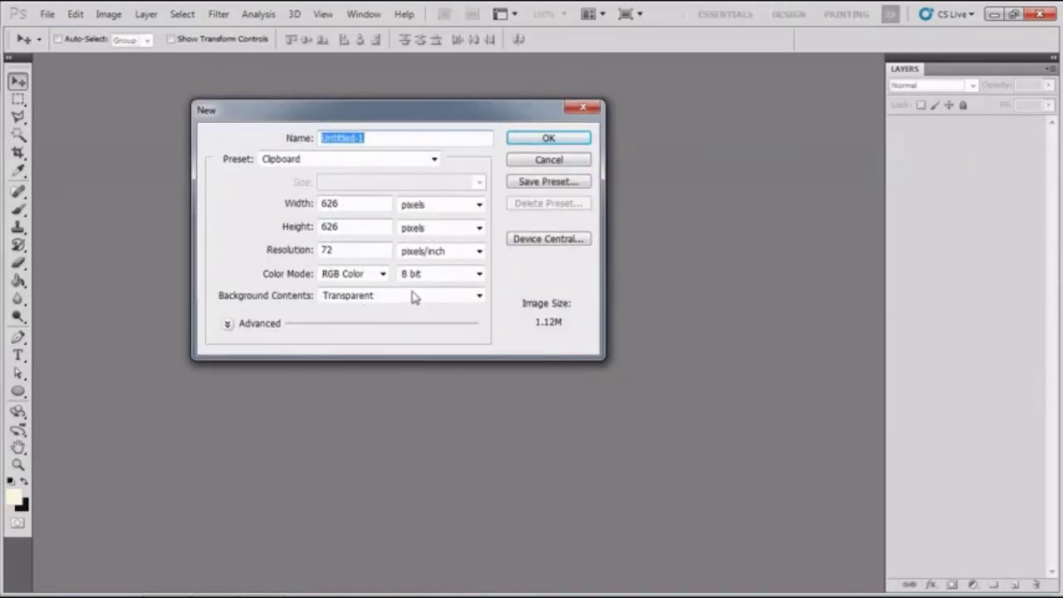
click(562, 139)
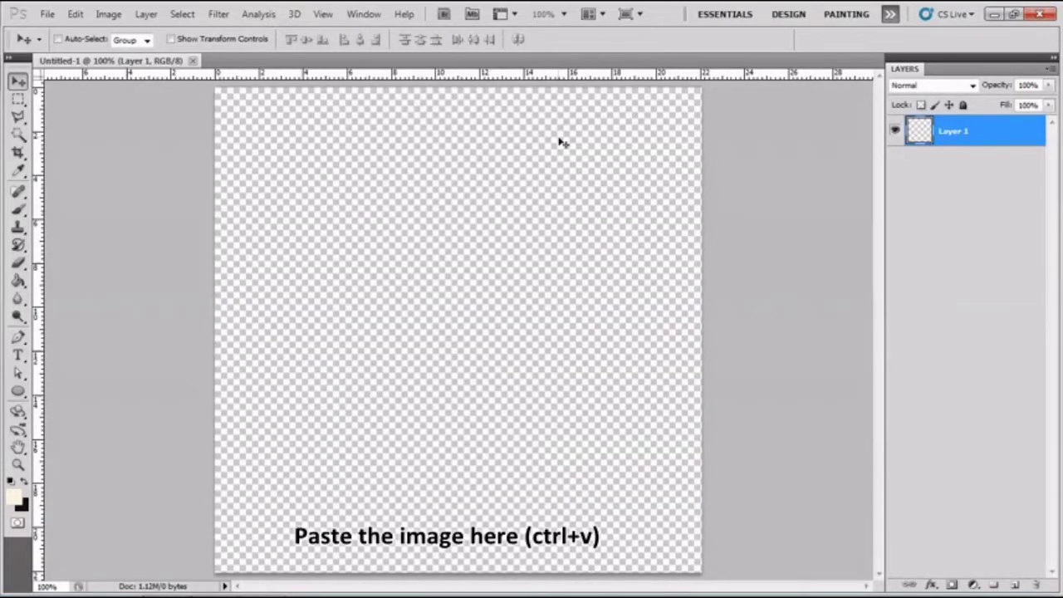
key(ctrl+v)
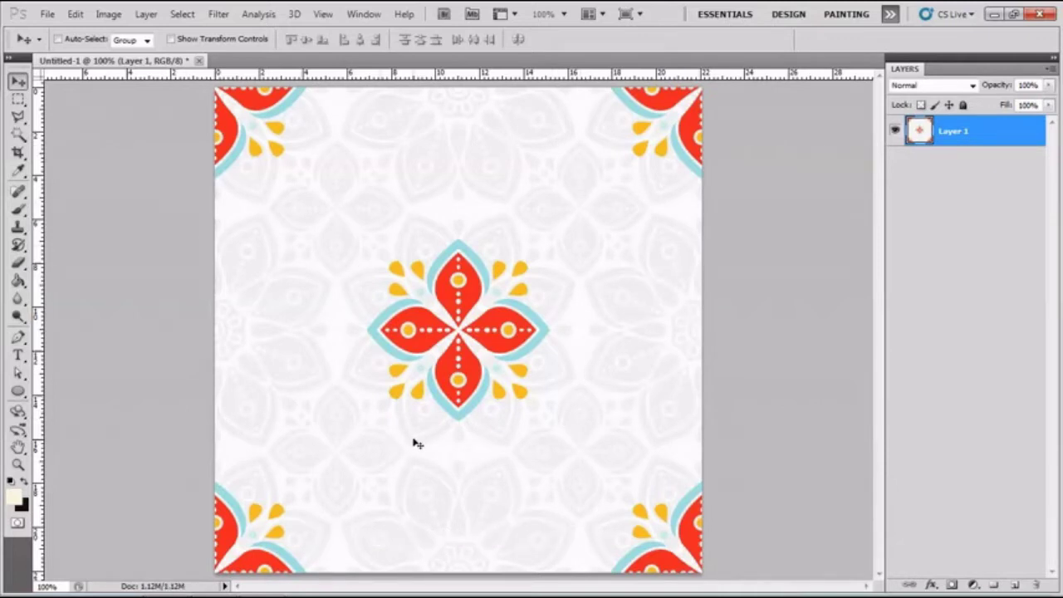
- Define the pasted mandala tile as a pattern, keeping the name 'Pattern 23'
click(84, 15)
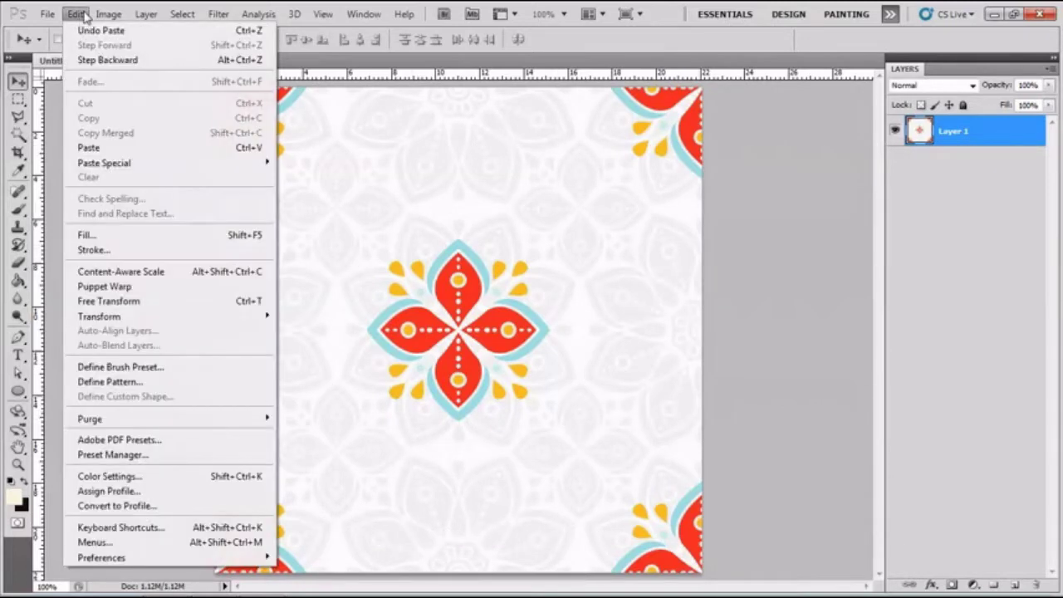
click(142, 382)
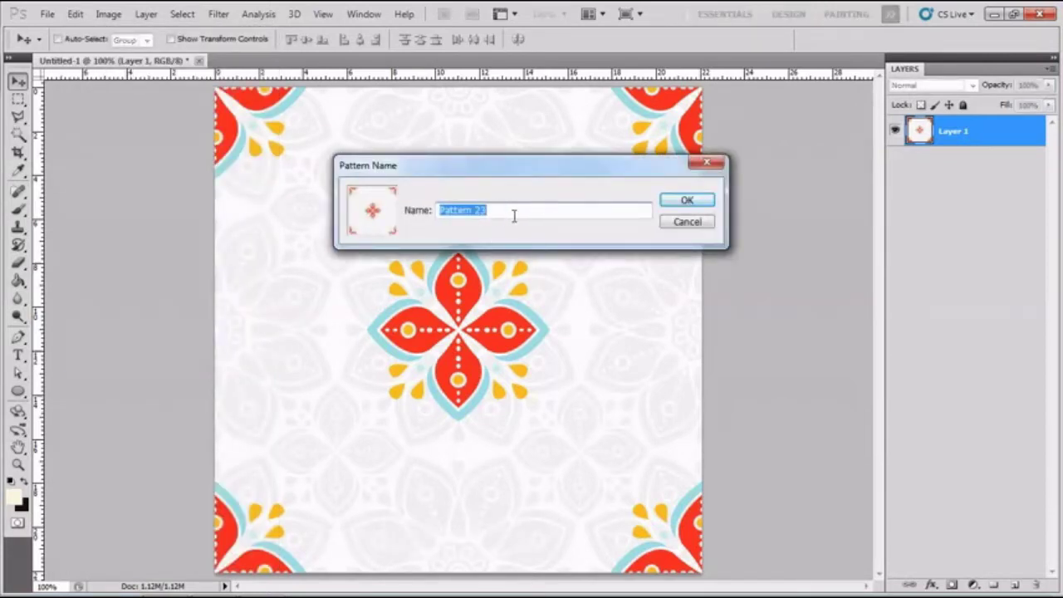
click(687, 201)
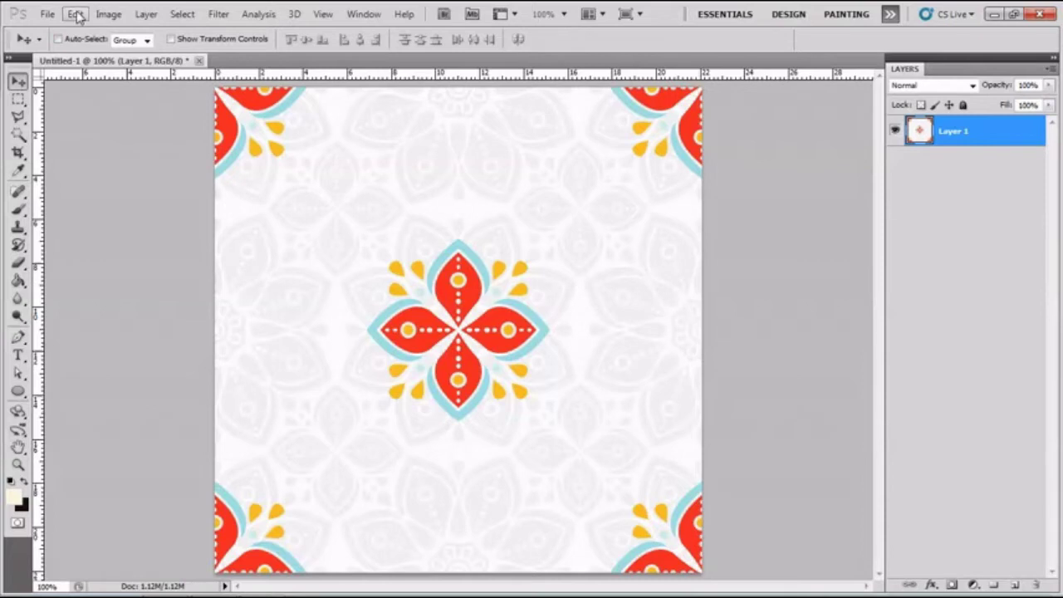
- Create Untitled-2, a transparent document 2000 px wide by 1000 px high
click(47, 14)
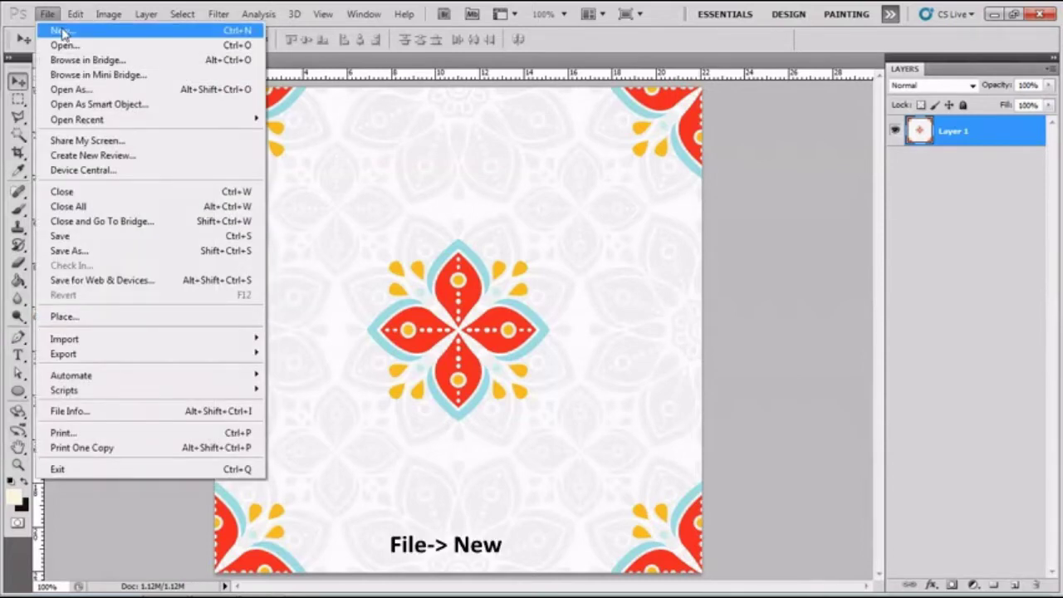
click(62, 32)
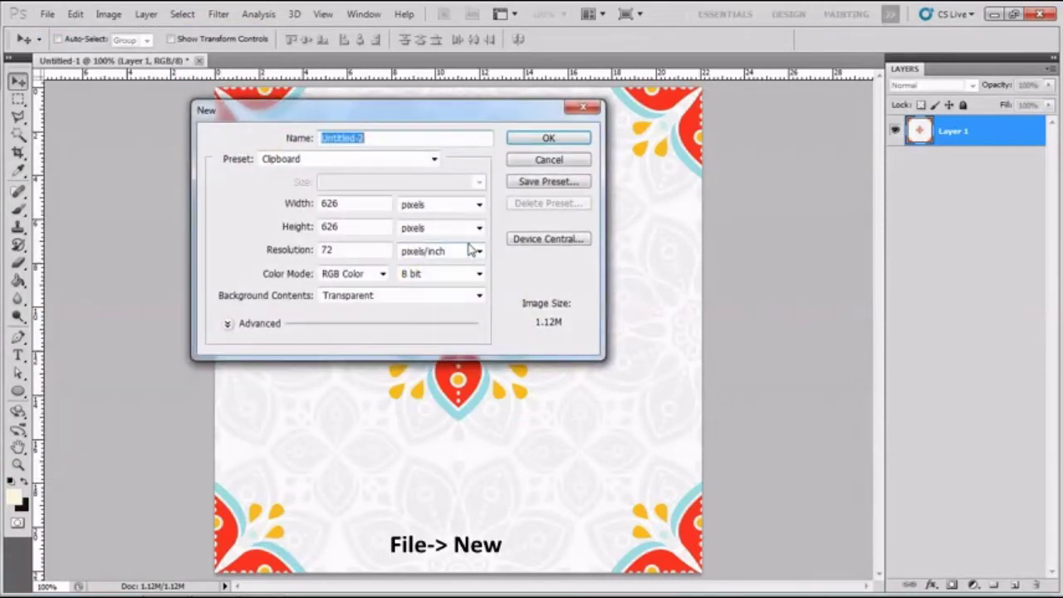
double_click(384, 207)
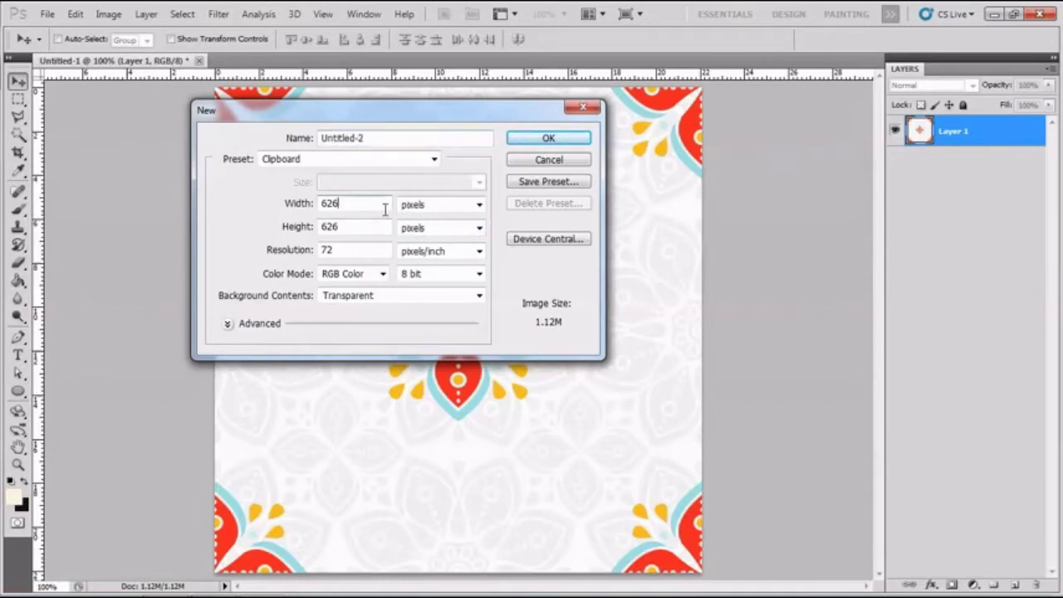
text(6)
key(BackSpace)
text(2)
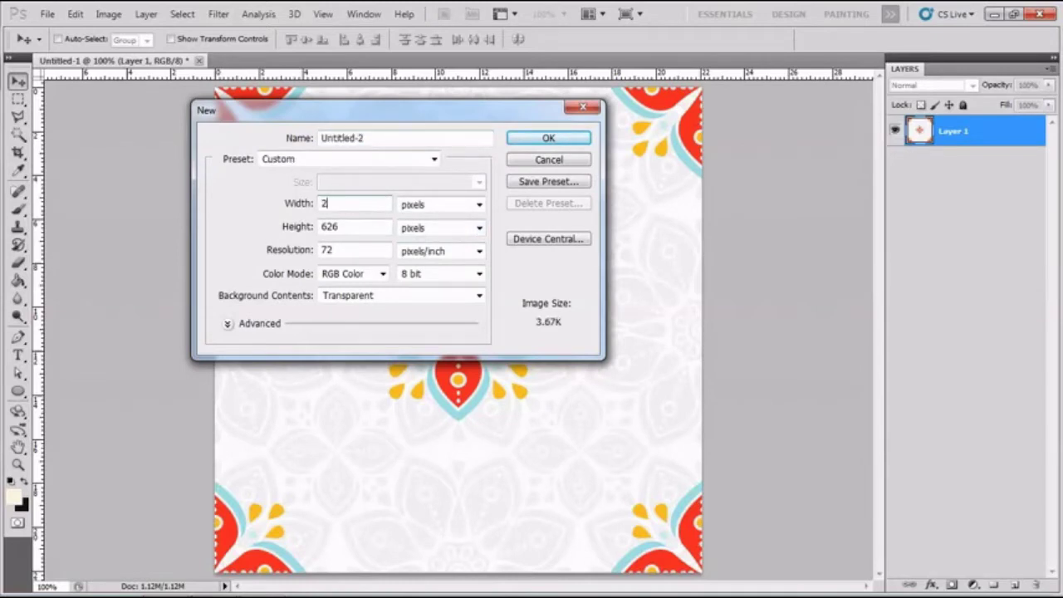
text(000)
key(Tab)
key(Tab)
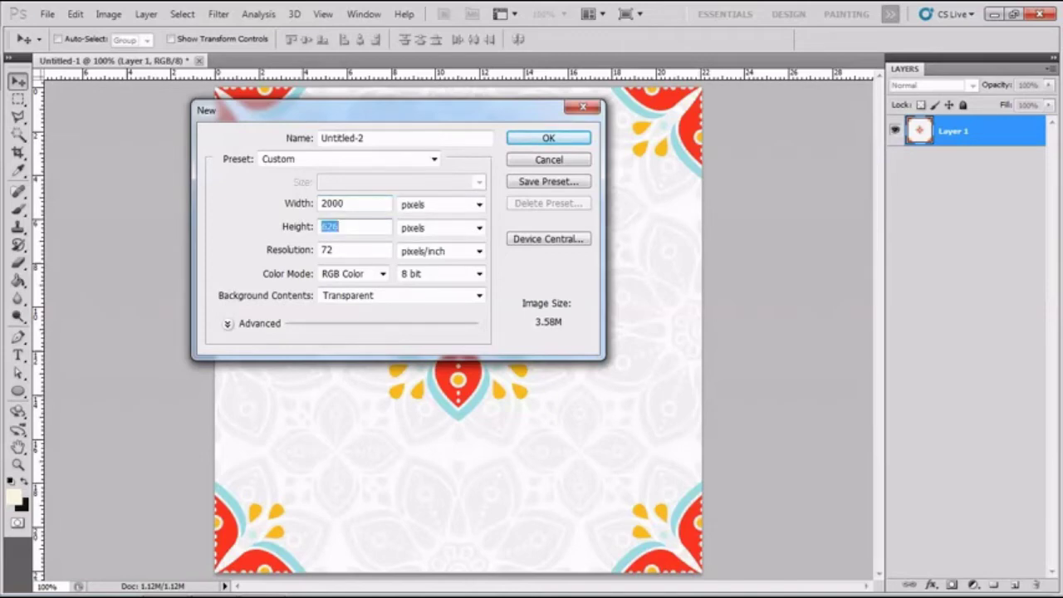
text(1000)
key(Return)
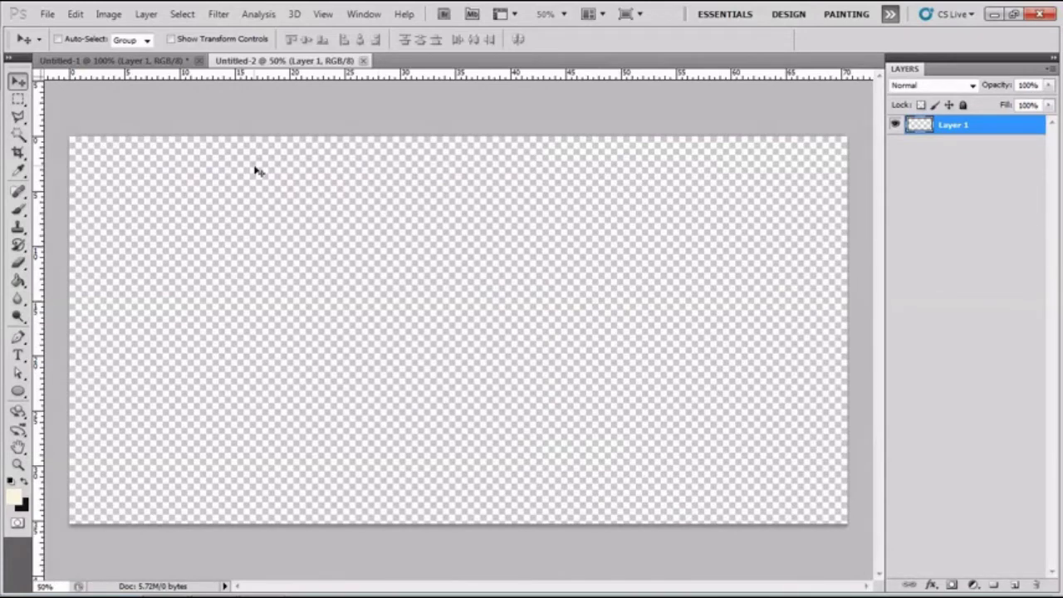
- Fill the Untitled-2 canvas with the mandala Pattern 23, the last custom pattern swatch
click(74, 14)
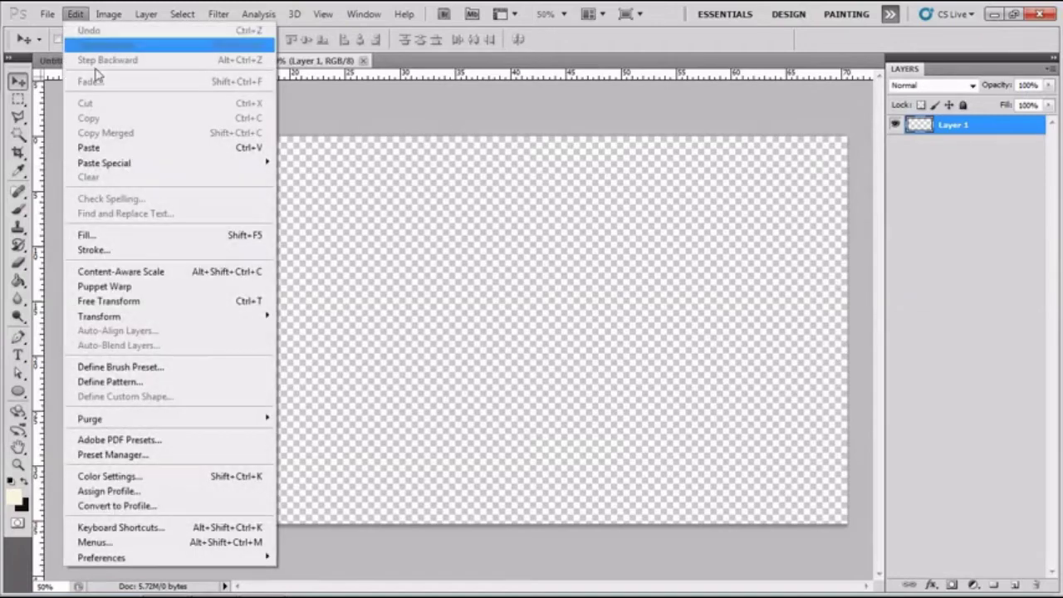
click(152, 235)
click(563, 208)
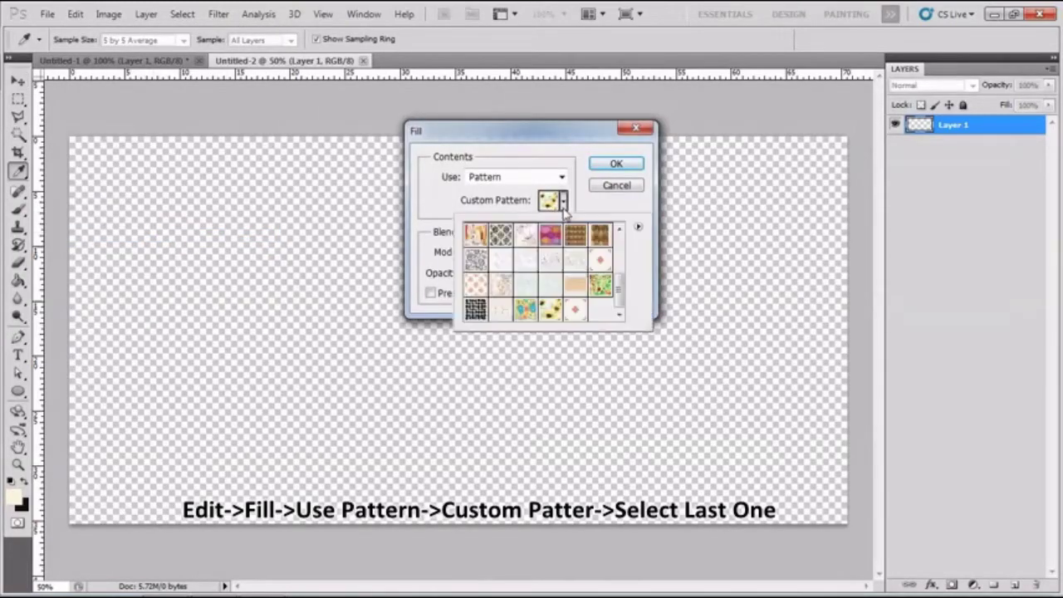
click(578, 311)
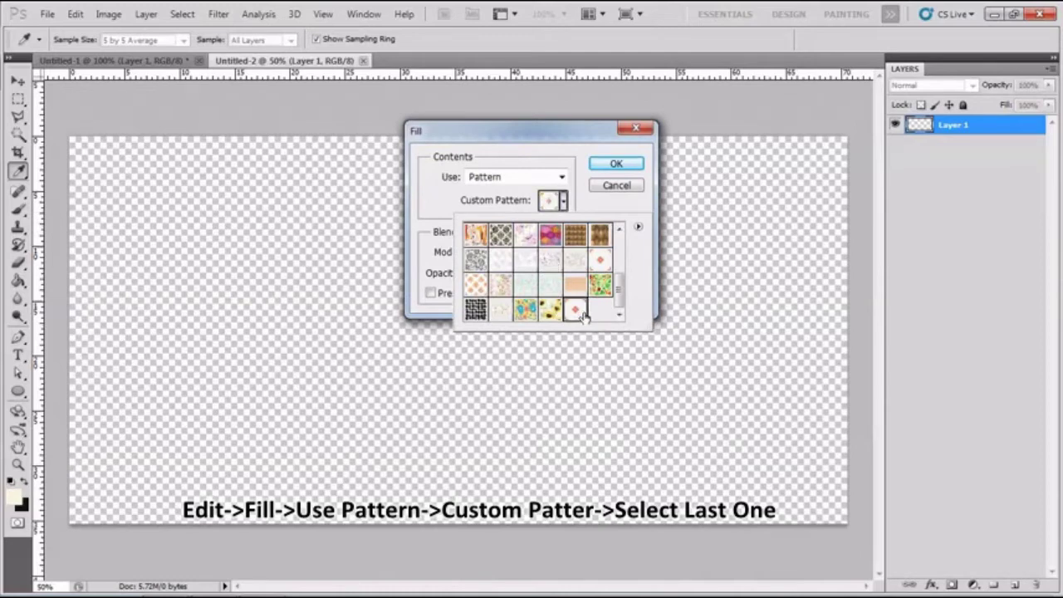
click(616, 164)
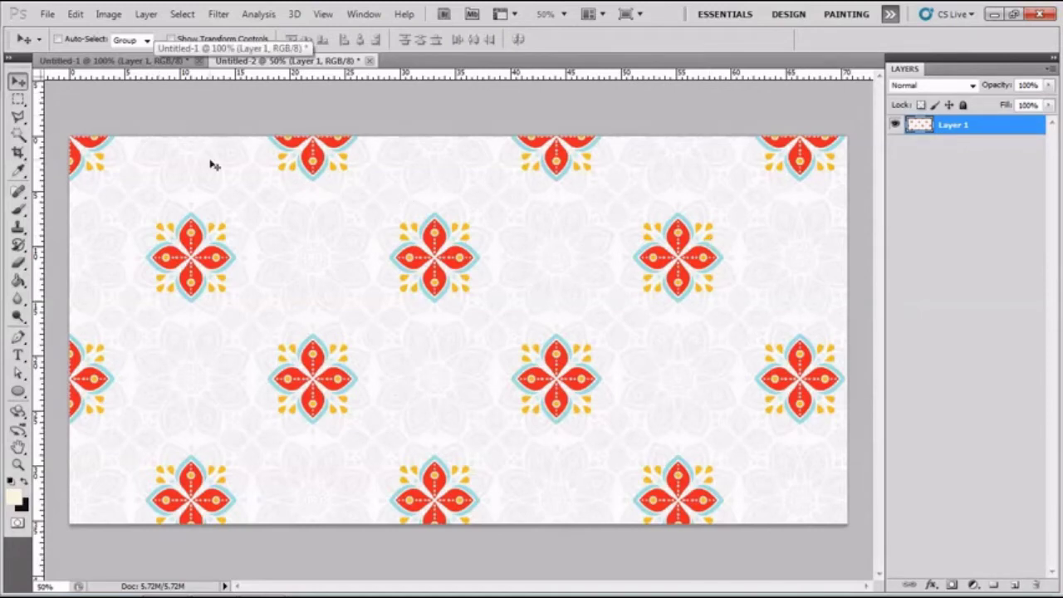
- Copy the vegetables pattern image from its Freepik tab and return to Photoshop
key(alt+Tab)
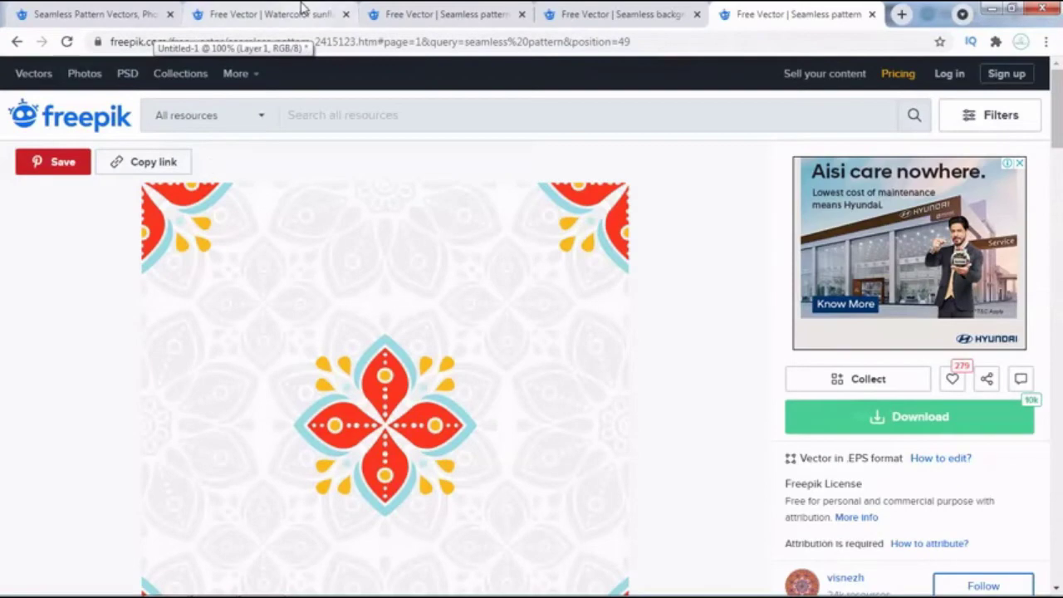
click(629, 12)
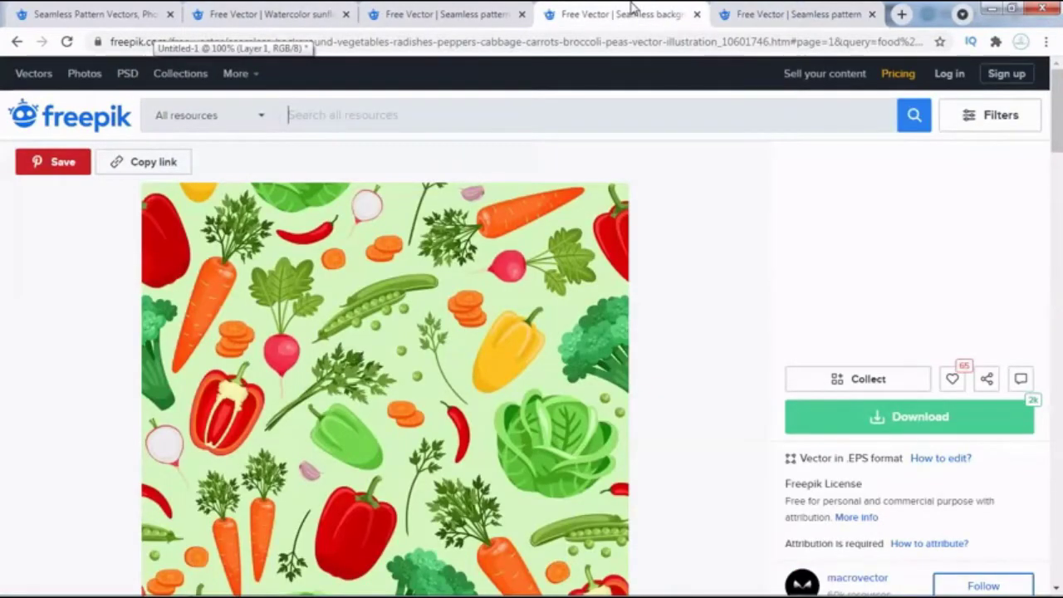
right_click(437, 290)
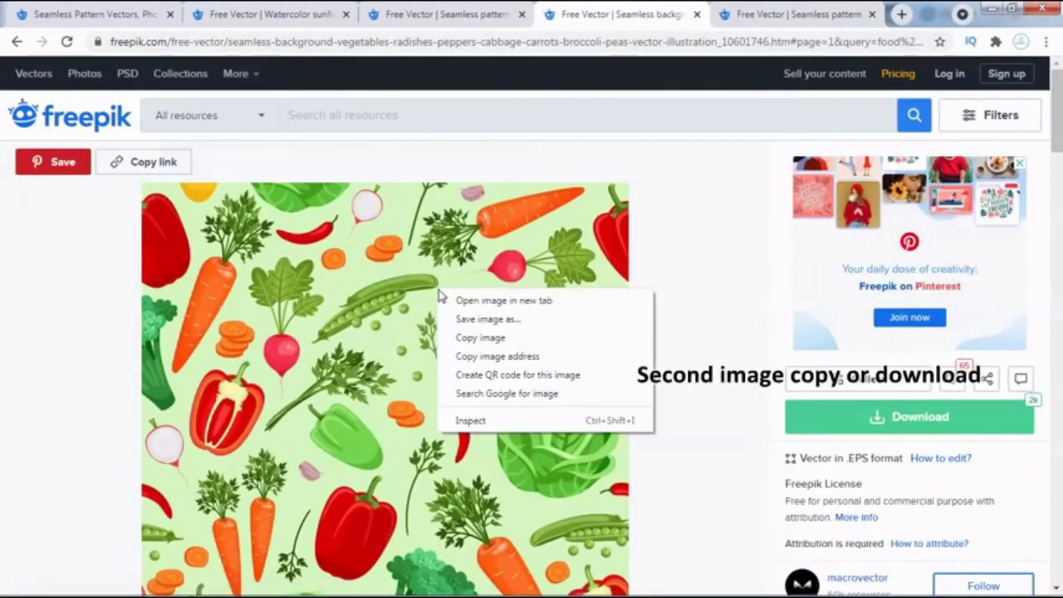
click(484, 339)
key(alt+Tab)
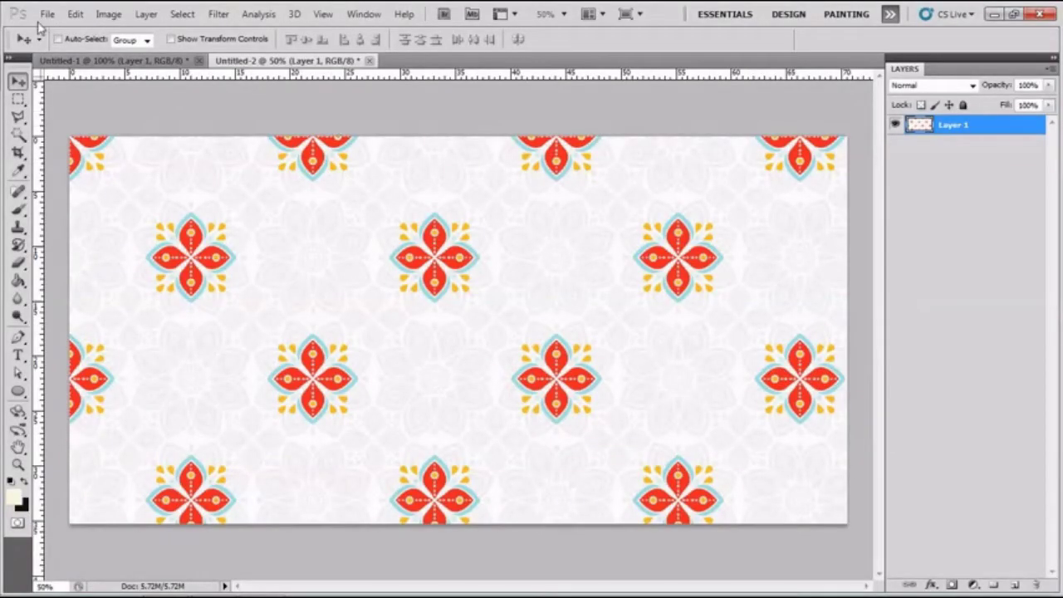
- Create a clipboard-sized new document, Untitled-3, and paste the vegetable image into it
click(48, 14)
click(55, 30)
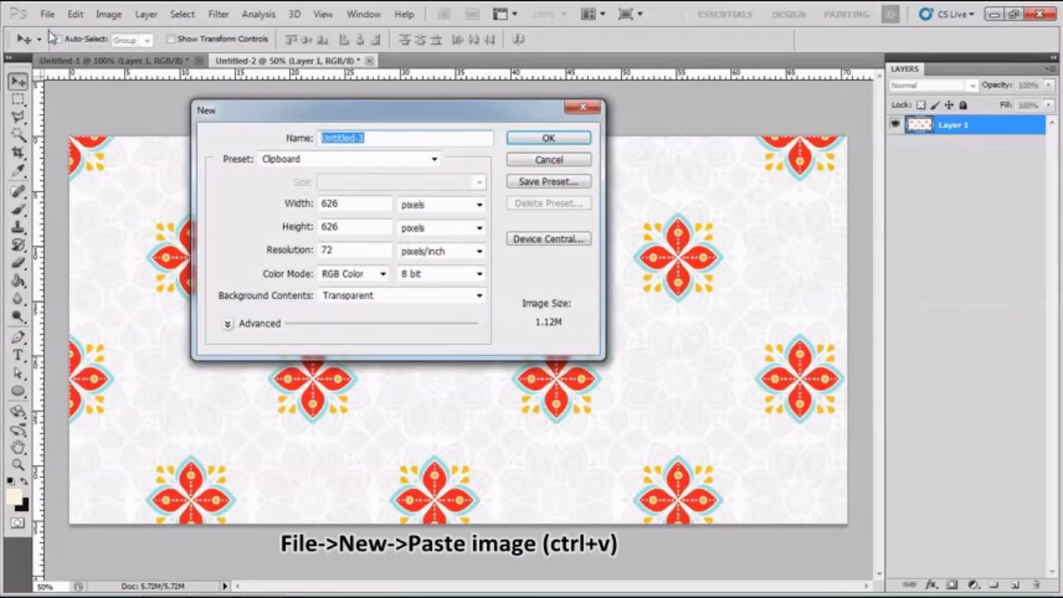
key(Return)
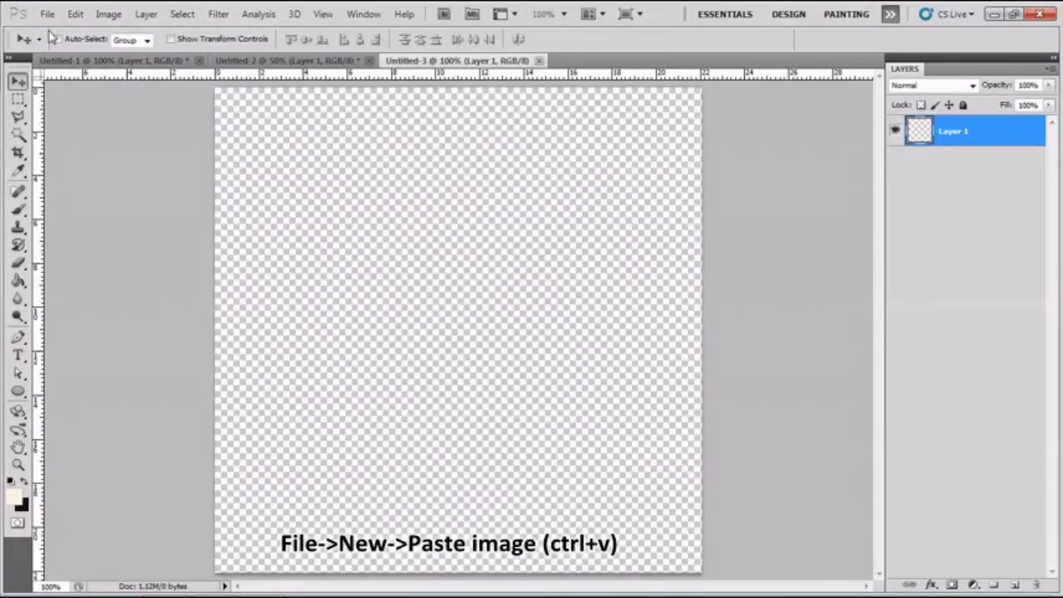
key(ctrl+v)
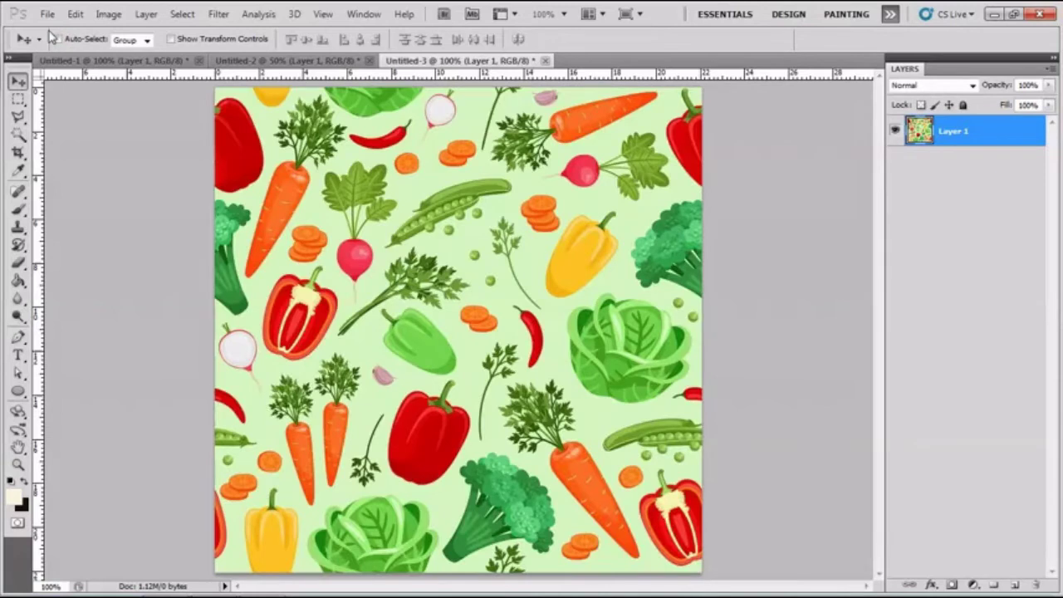
- Define the vegetable tile as a new pattern, Pattern 24
click(74, 15)
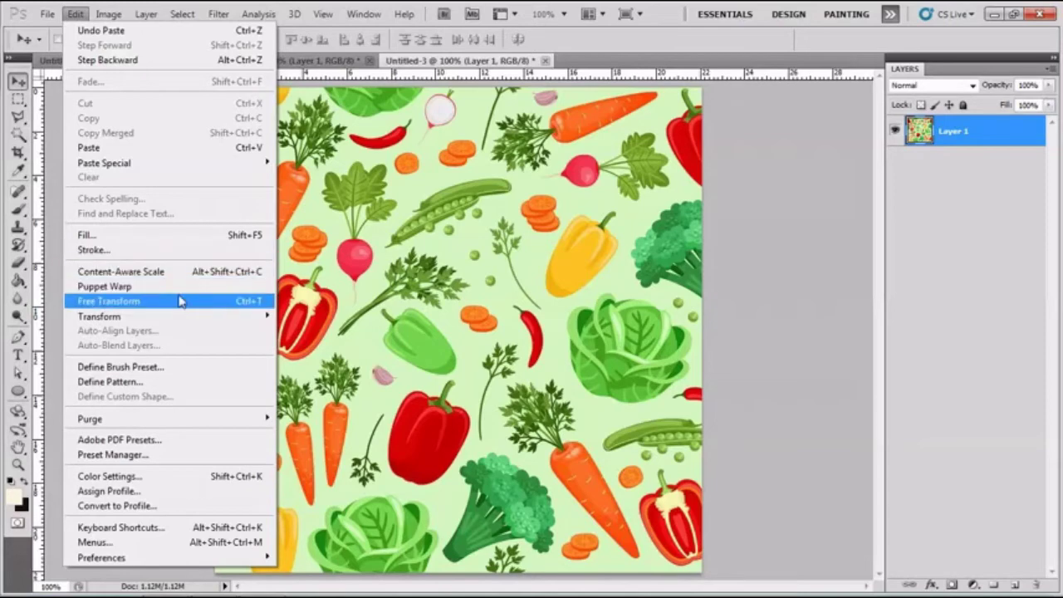
click(171, 381)
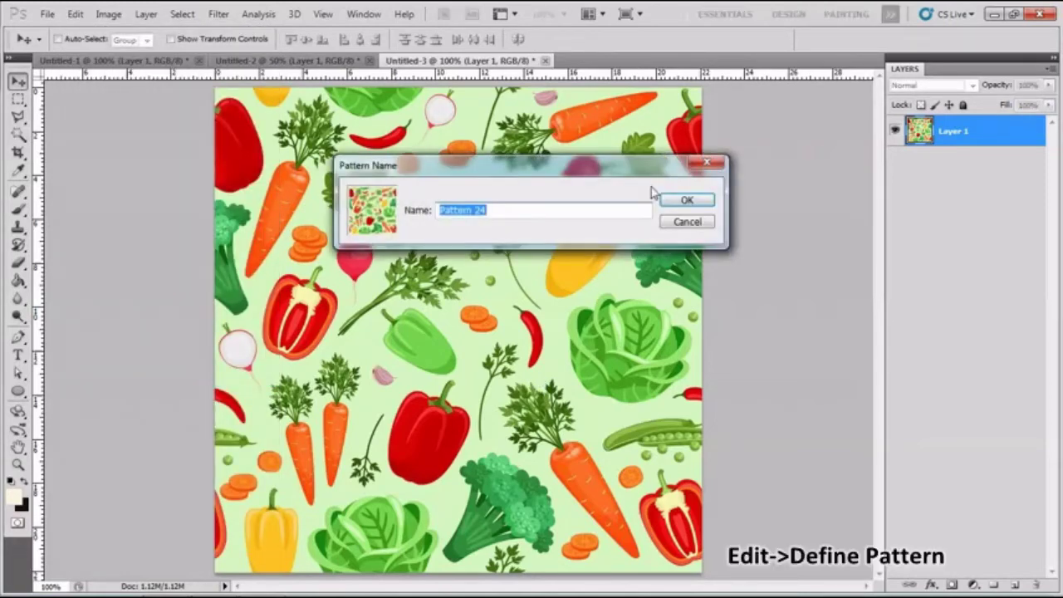
click(686, 202)
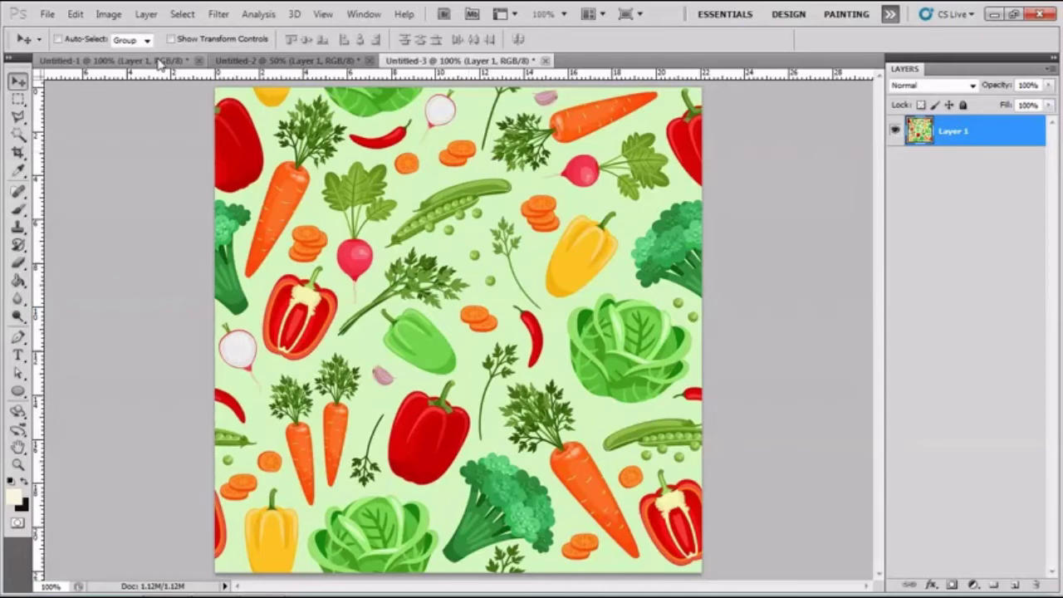
- Switch to the Untitled-2 canvas and add a new Layer 2
click(160, 62)
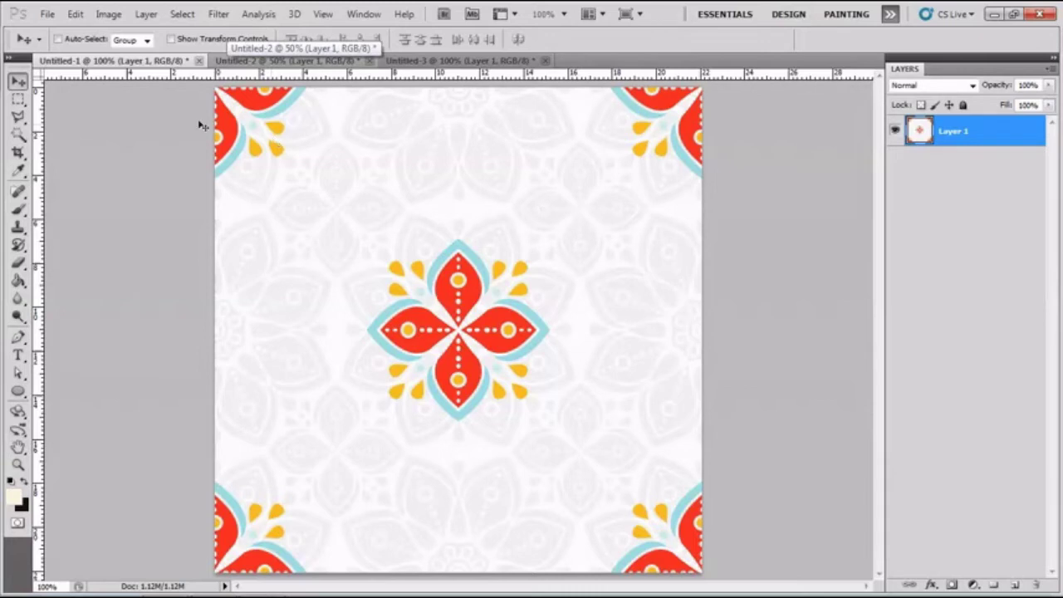
click(307, 62)
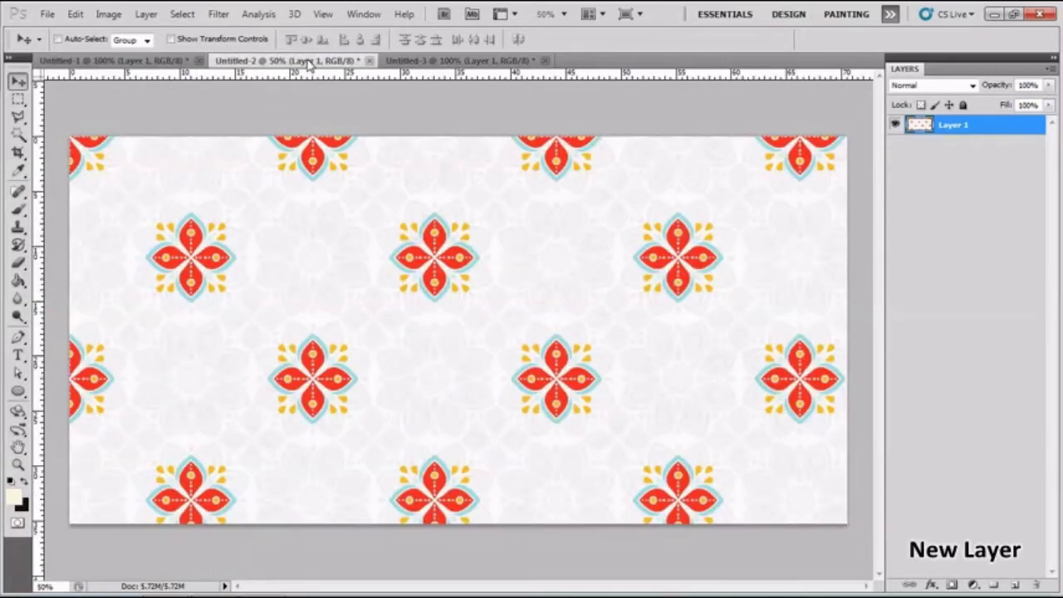
click(1018, 585)
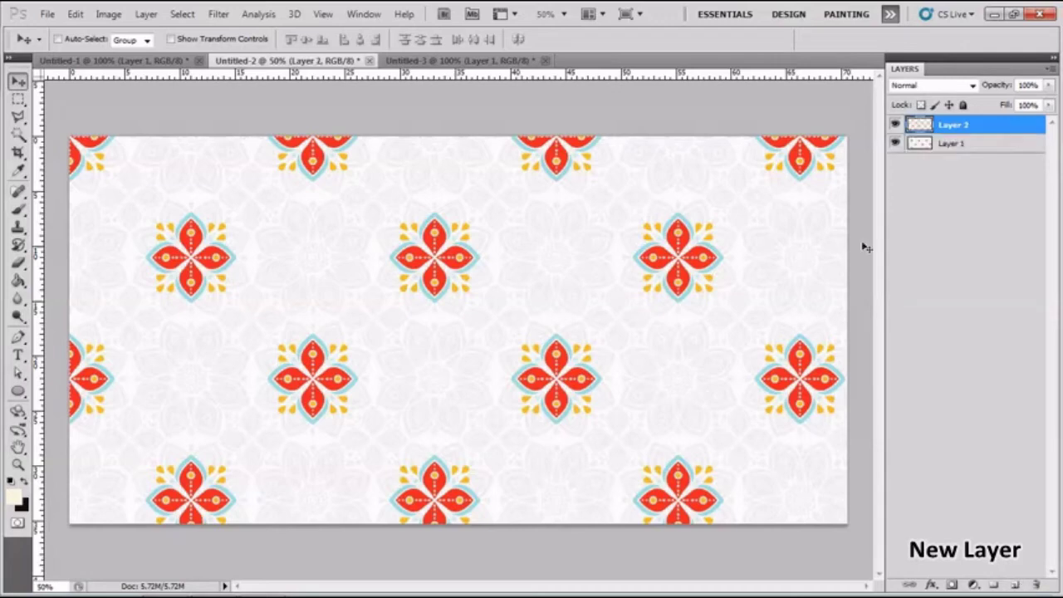
- Fill Layer 2 with the vegetable Pattern 24 across the whole canvas
click(87, 15)
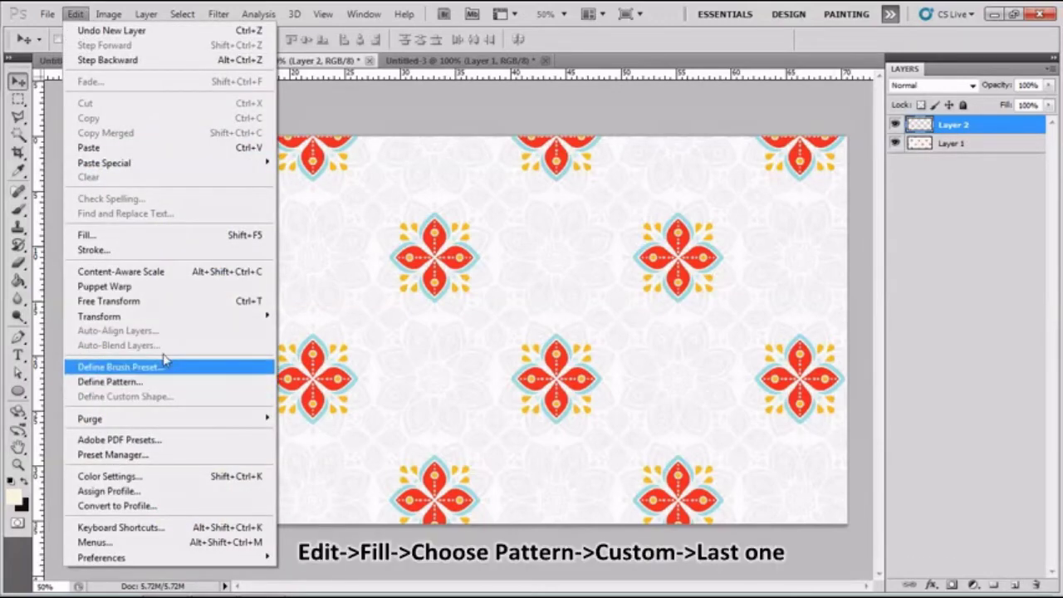
click(161, 235)
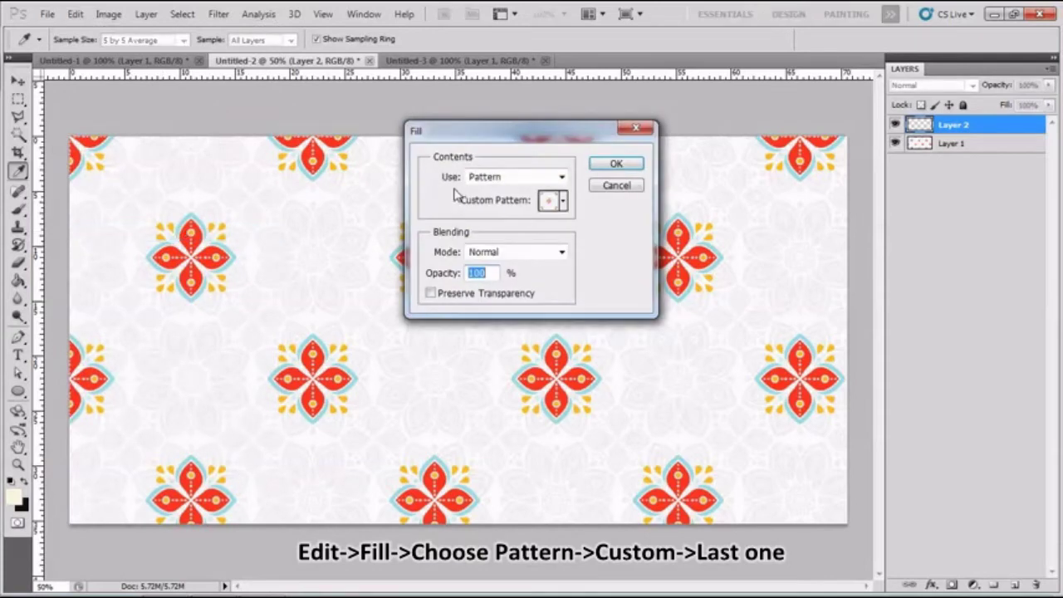
click(500, 184)
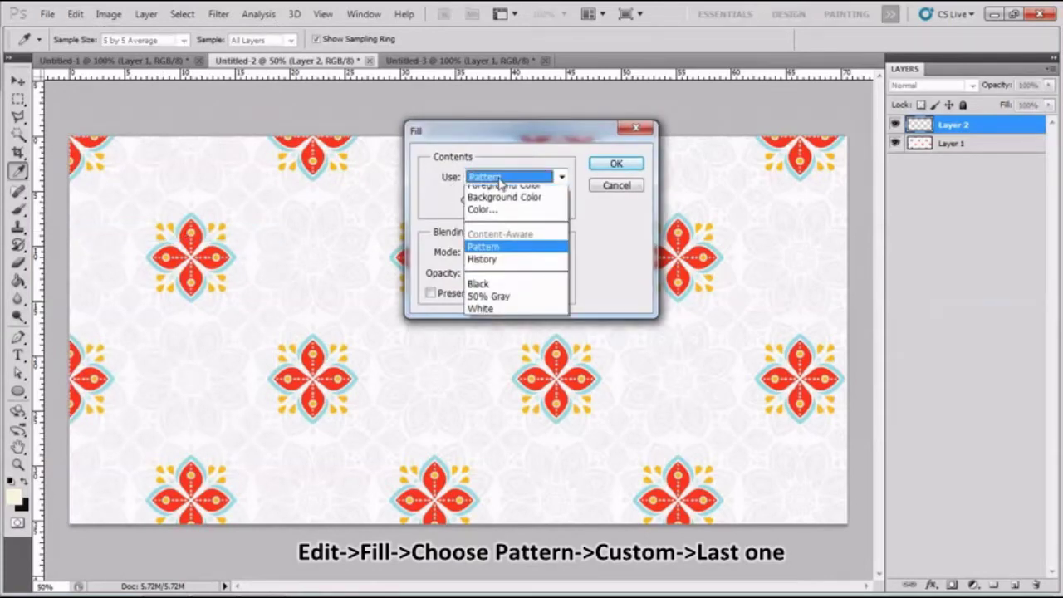
click(485, 259)
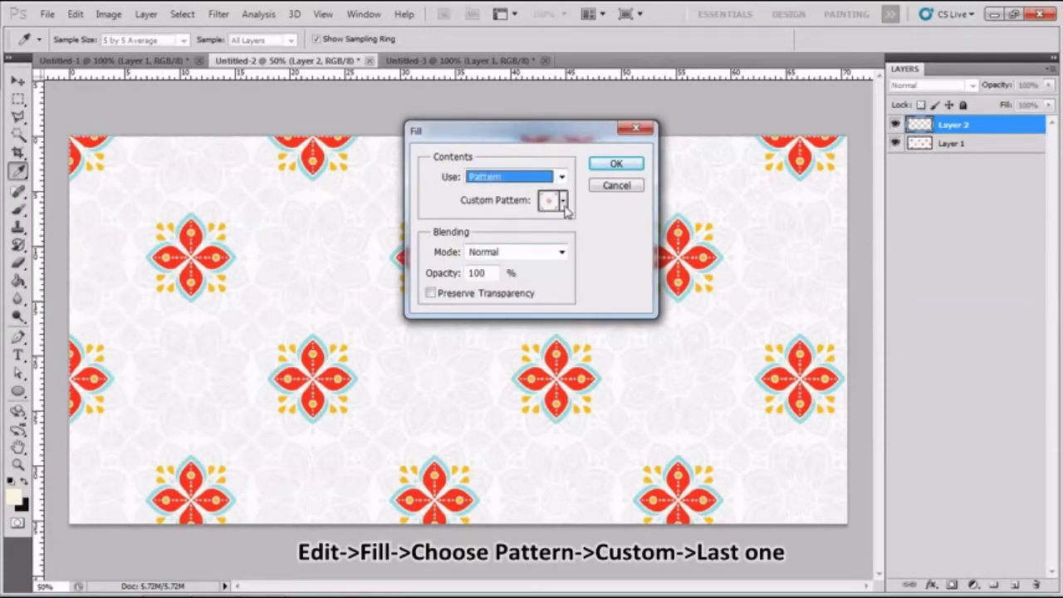
click(563, 203)
click(609, 314)
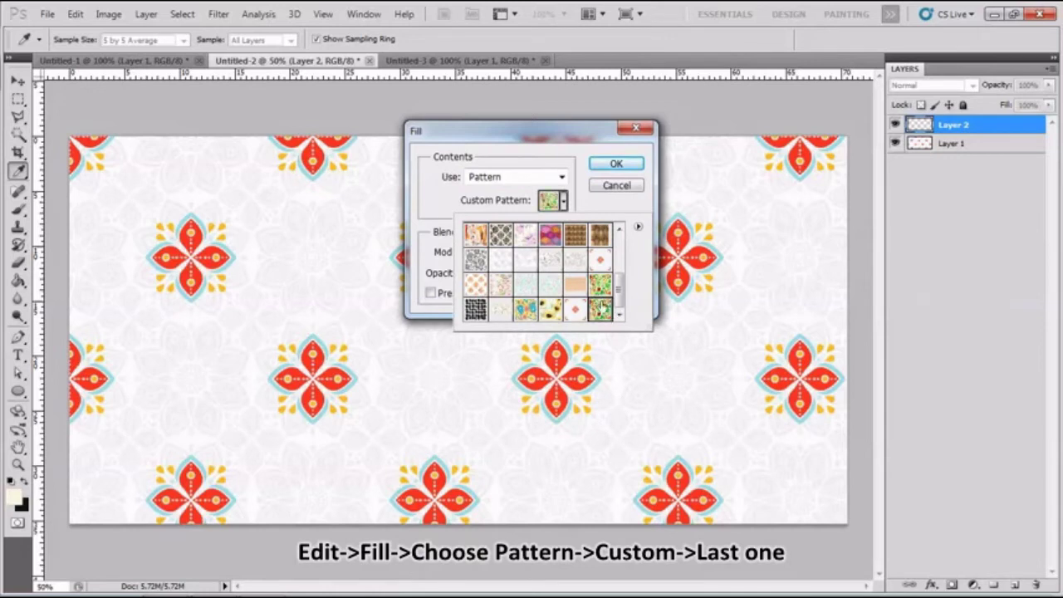
click(628, 166)
key(v)
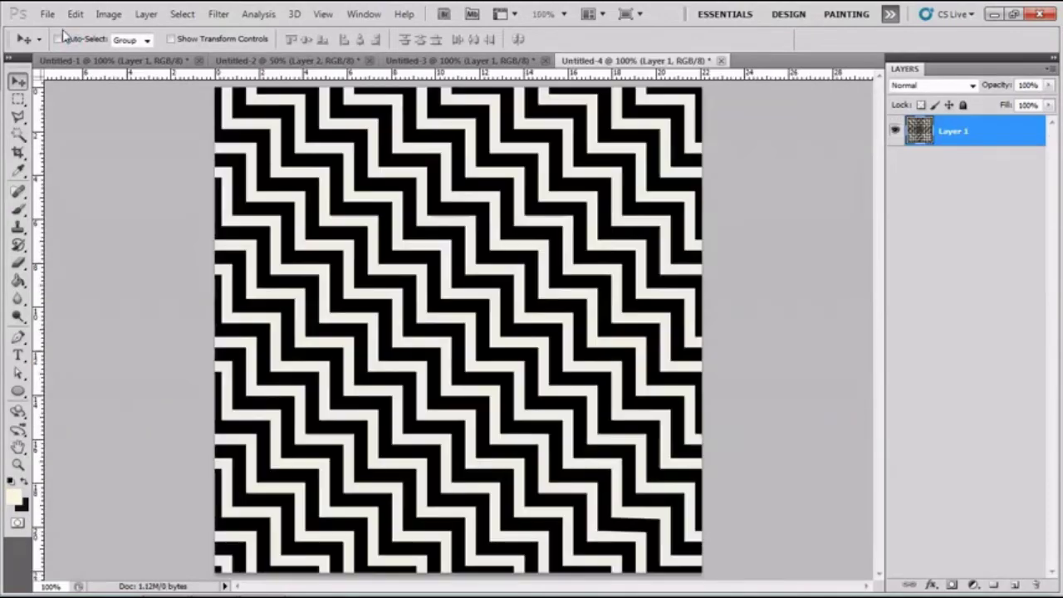
- Define the zigzag image in Untitled-4 as a new pattern
click(75, 14)
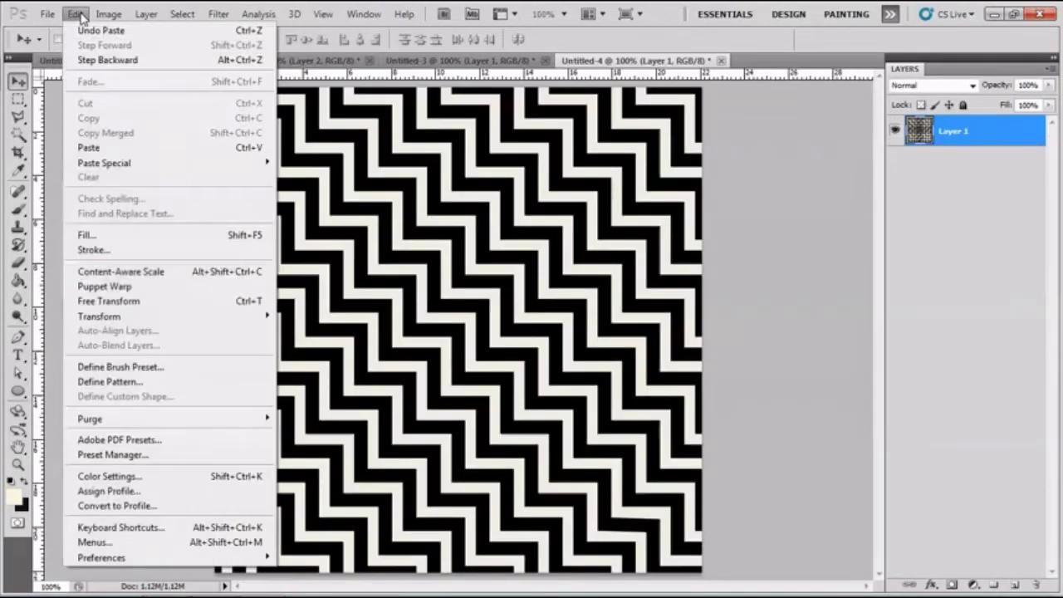
click(108, 383)
click(695, 201)
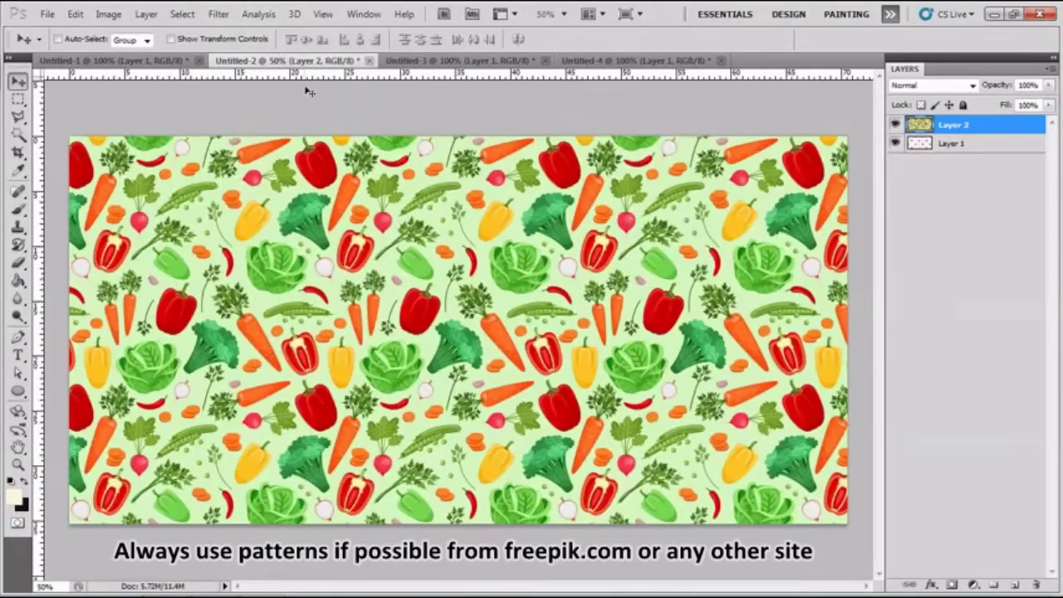
- Fill Layer 3 of Untitled-2 with the black-and-white zigzag pattern
click(257, 62)
click(108, 15)
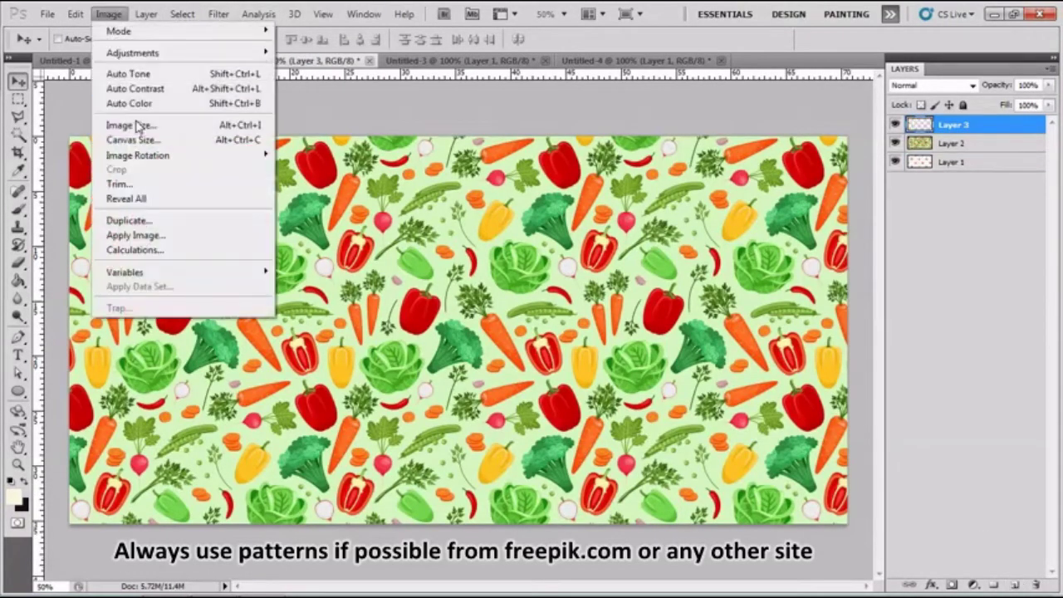
click(100, 237)
click(562, 200)
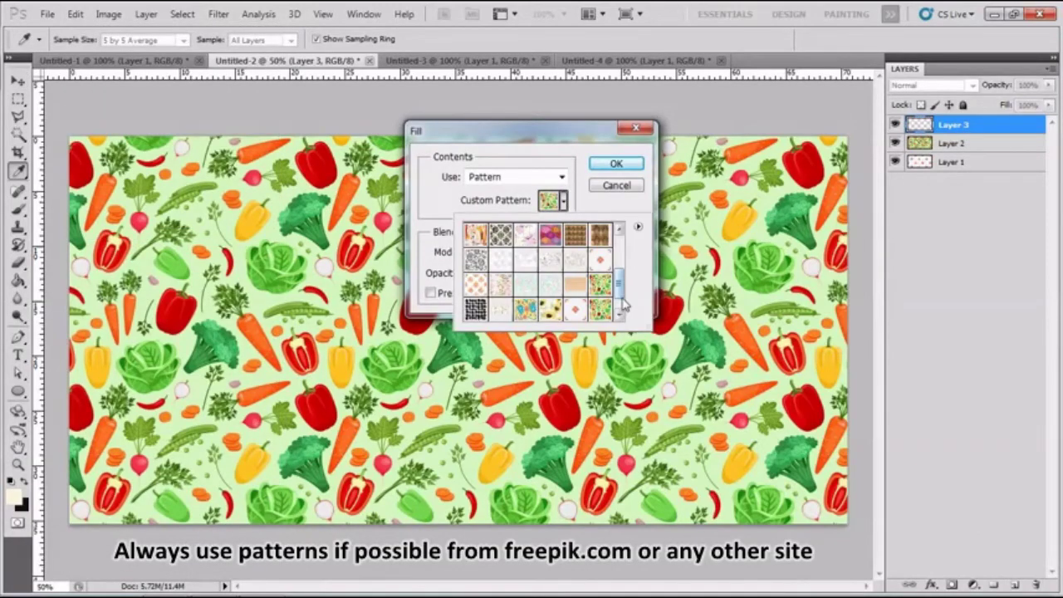
click(616, 164)
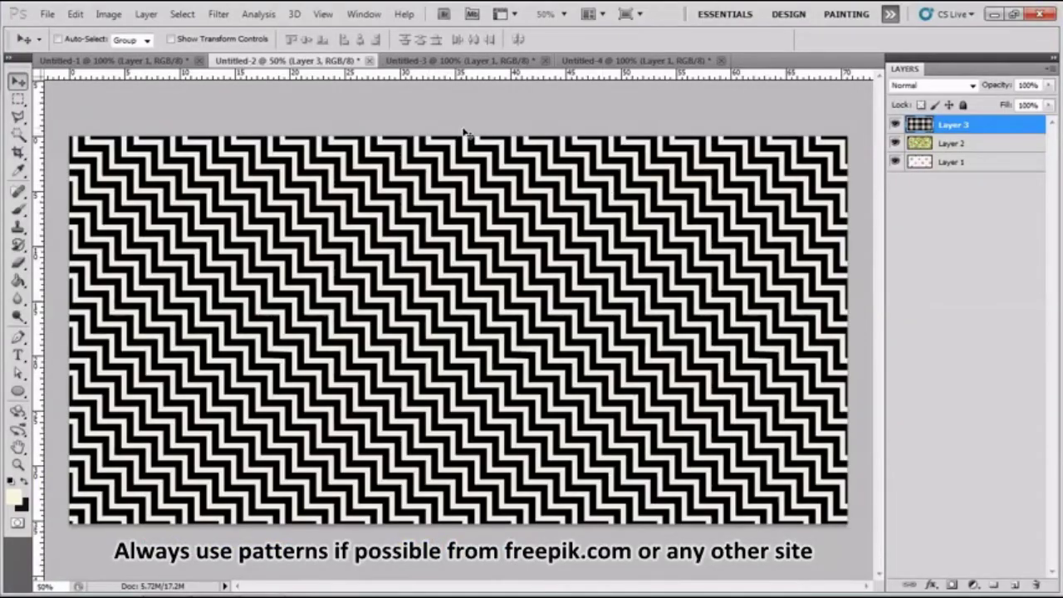
click(47, 14)
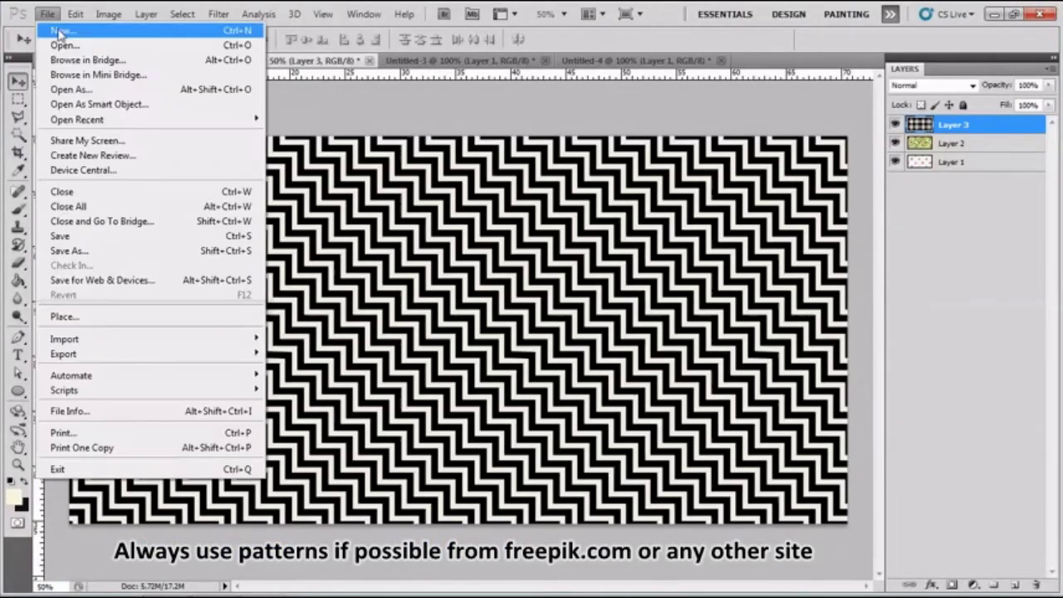
- Paste the sunflower image into a new document and define it as a pattern
click(579, 143)
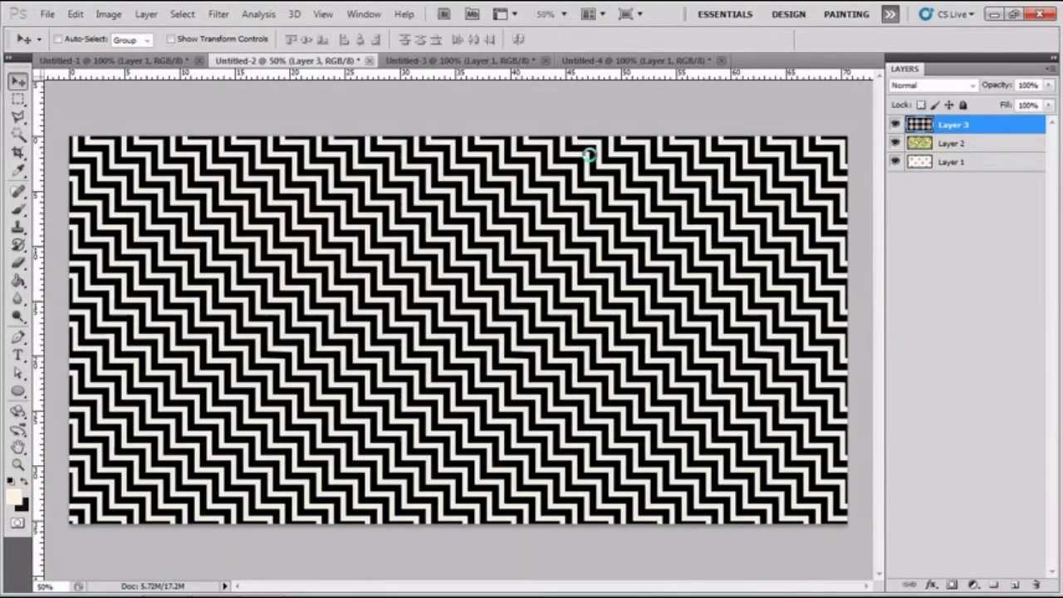
key(ctrl+v)
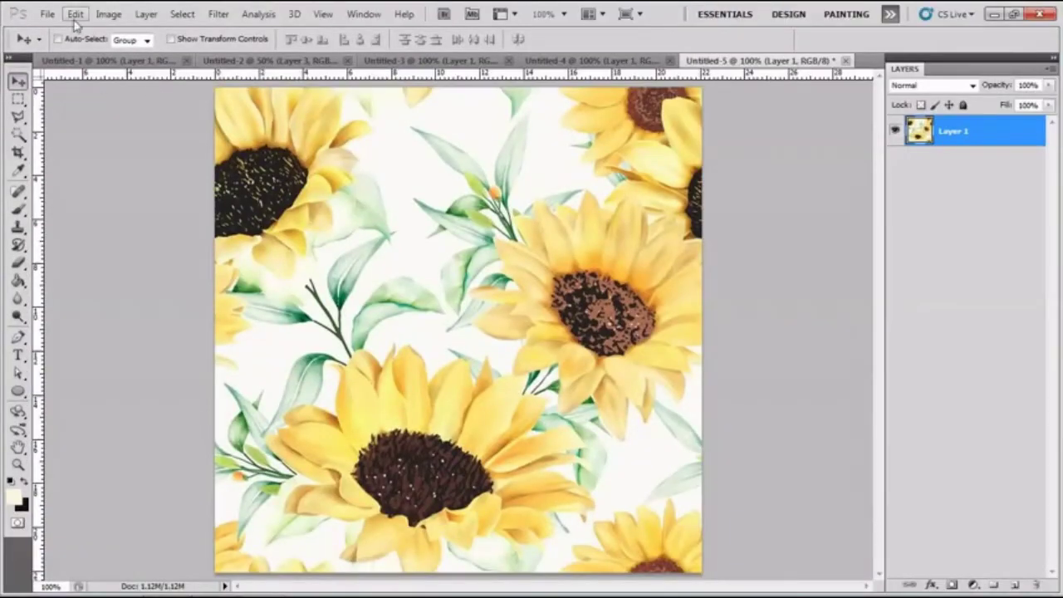
click(75, 14)
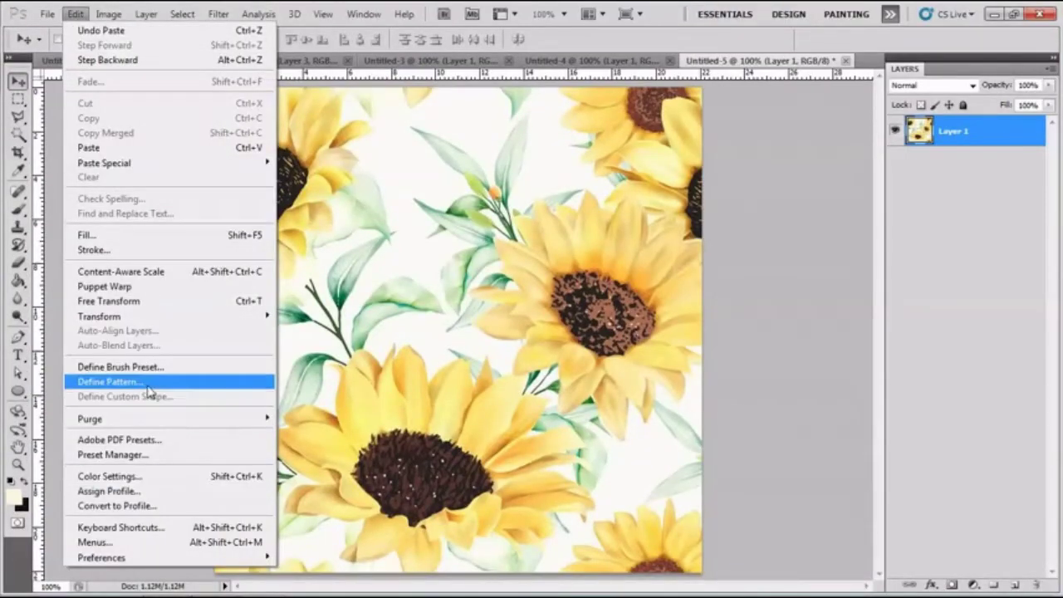
click(124, 380)
click(686, 201)
- Refill Layer 3 of Untitled-2 with the new sunflower pattern
click(235, 61)
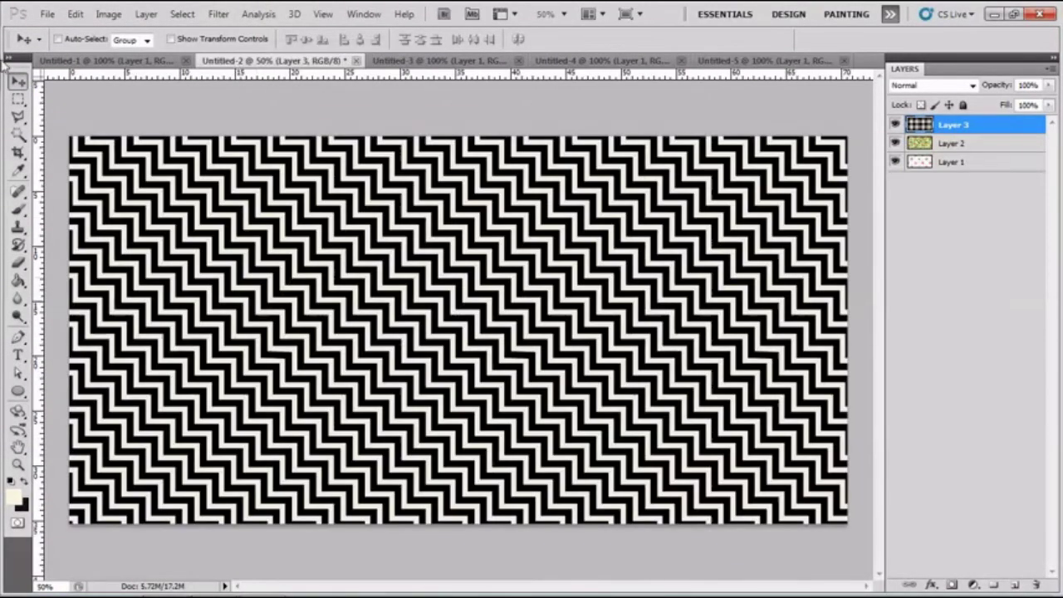
click(75, 14)
click(142, 236)
click(554, 201)
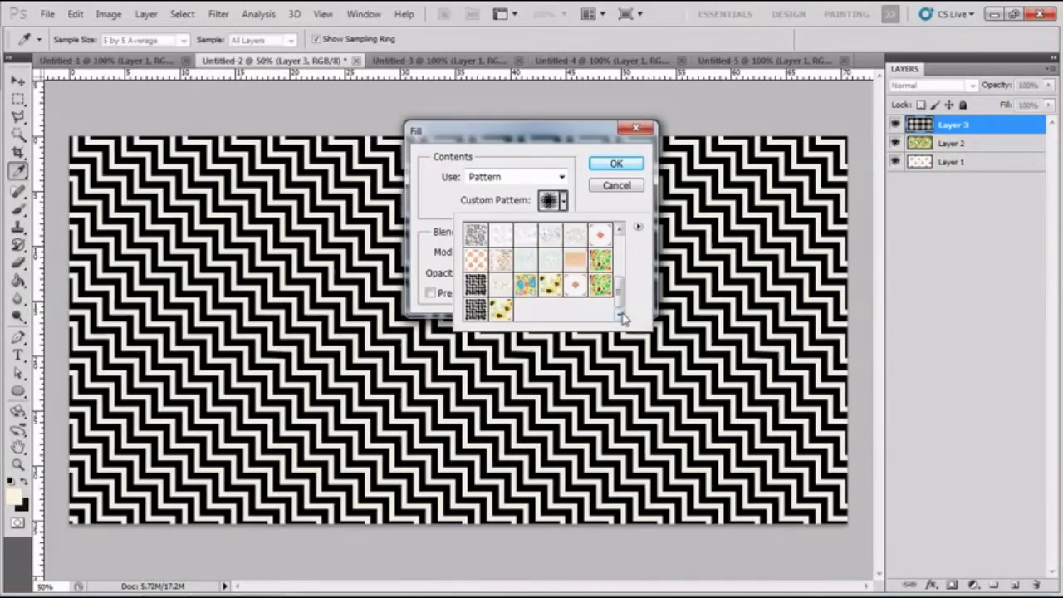
click(510, 312)
click(635, 171)
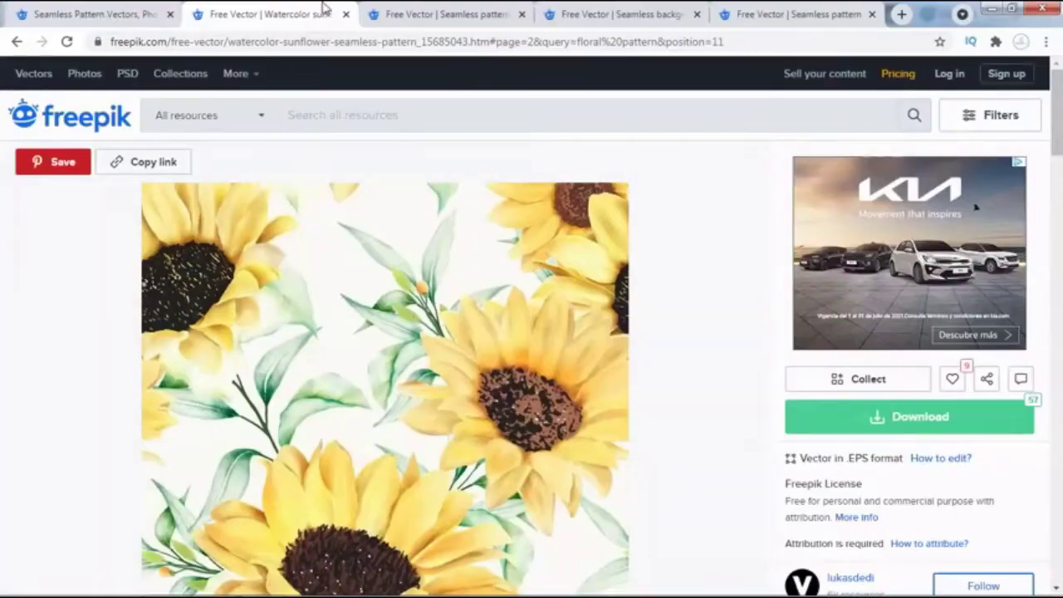
- Go to the second page of the Freepik seamless pattern results
click(93, 14)
scroll(531, 332, down, 5)
scroll(532, 332, down, 5)
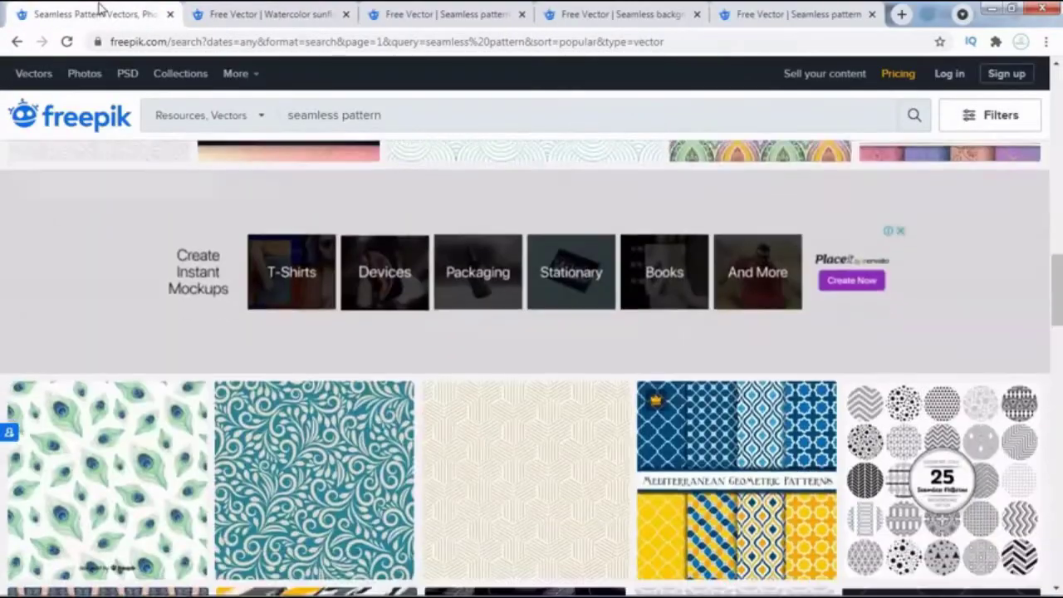
scroll(98, 6, down, 3)
scroll(98, 7, down, 3)
scroll(98, 7, down, 3)
scroll(98, 6, down, 3)
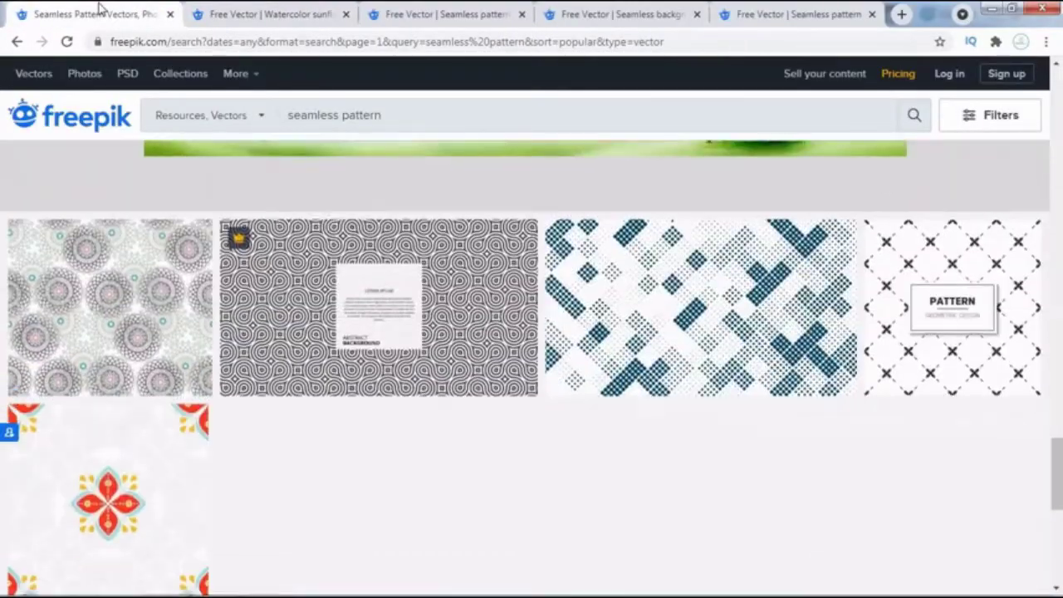
scroll(98, 7, down, 5)
click(505, 413)
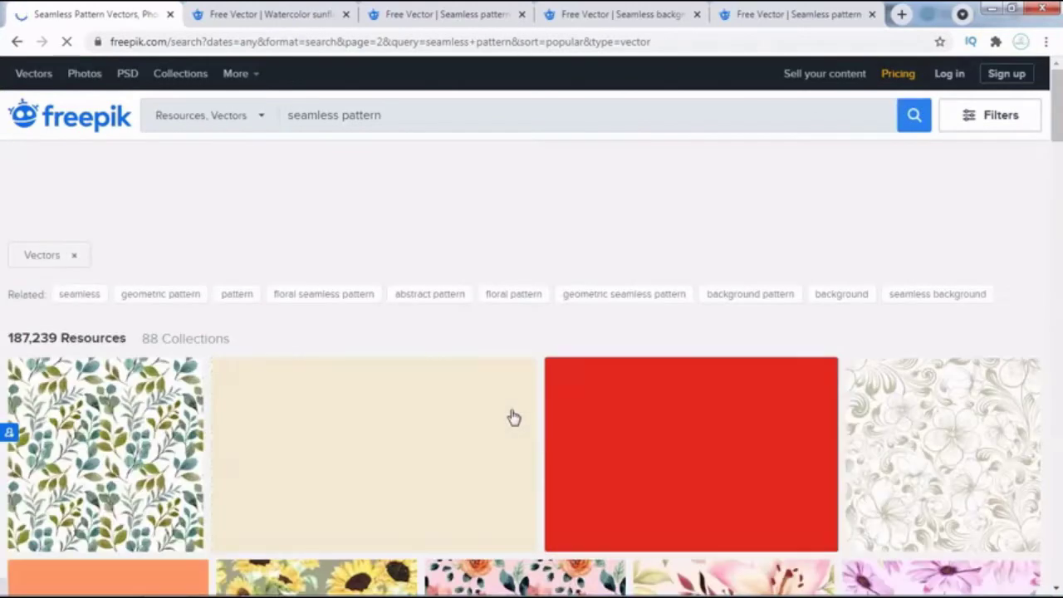
- Open the watercolour lily pattern and bring up its image context menu
scroll(861, 420, down, 7)
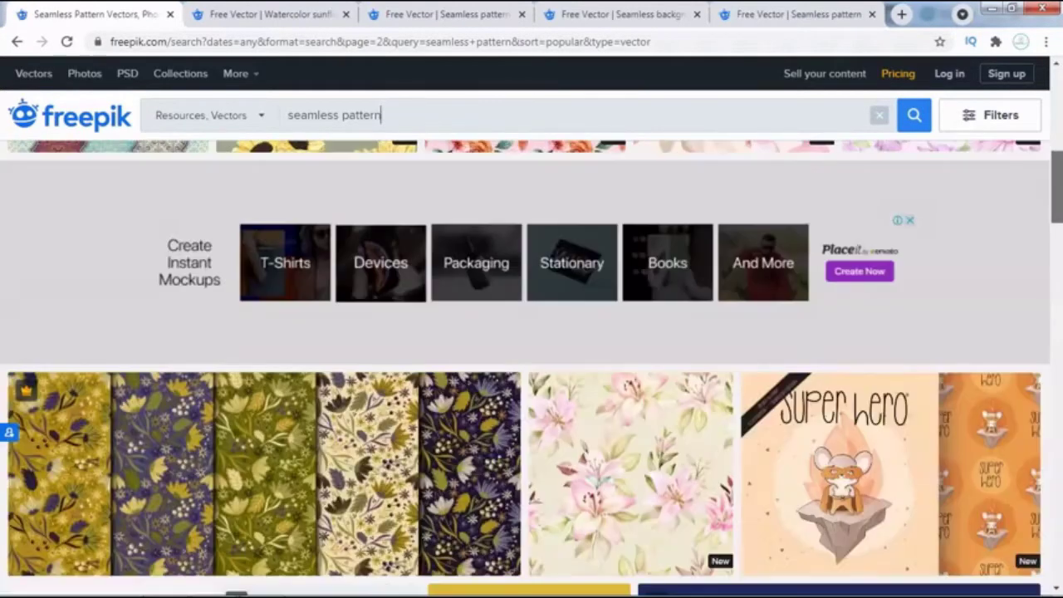
scroll(1054, 191, down, 1)
scroll(614, 324, down, 1)
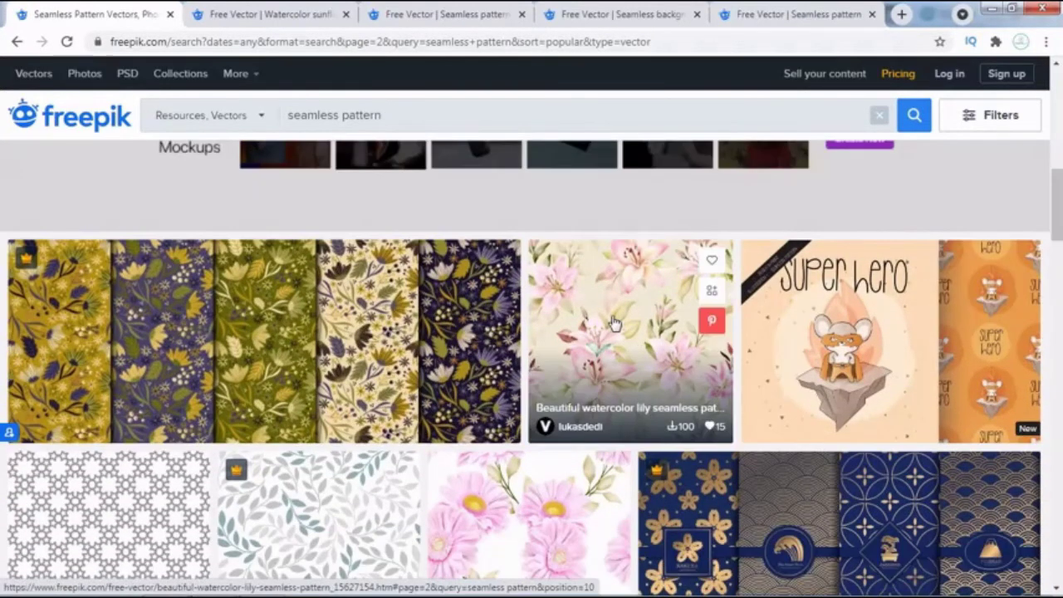
click(614, 324)
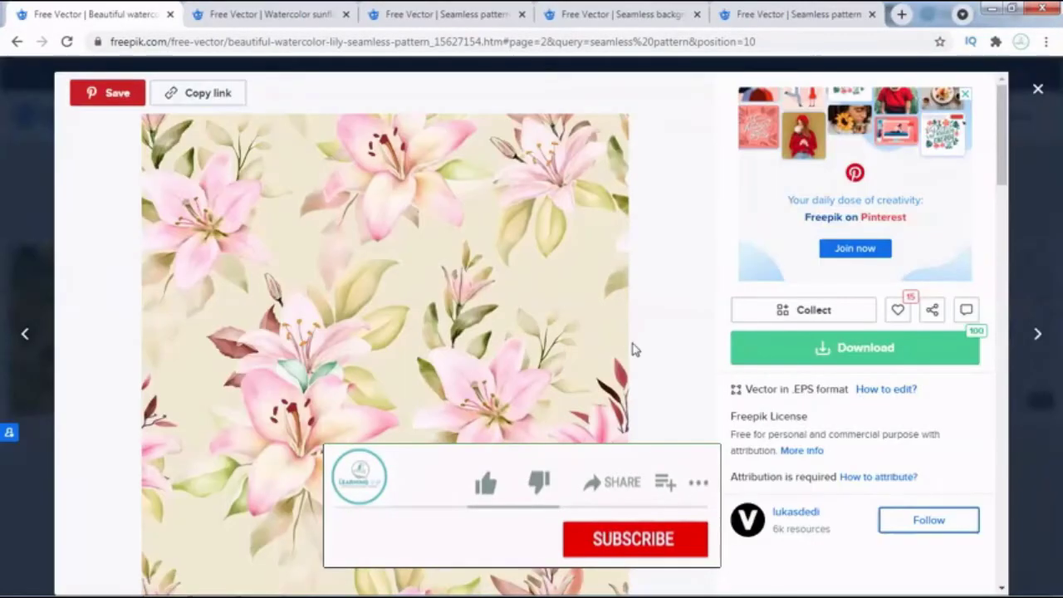
right_click(384, 307)
- Copy the lily image, paste it into a new document, and define it as a pattern
click(413, 337)
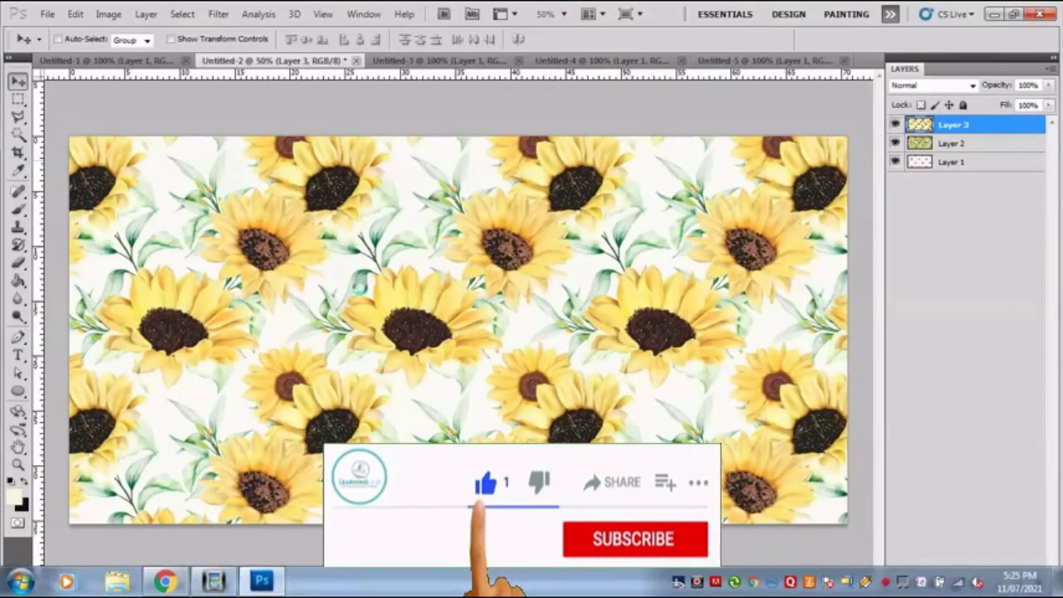
click(47, 14)
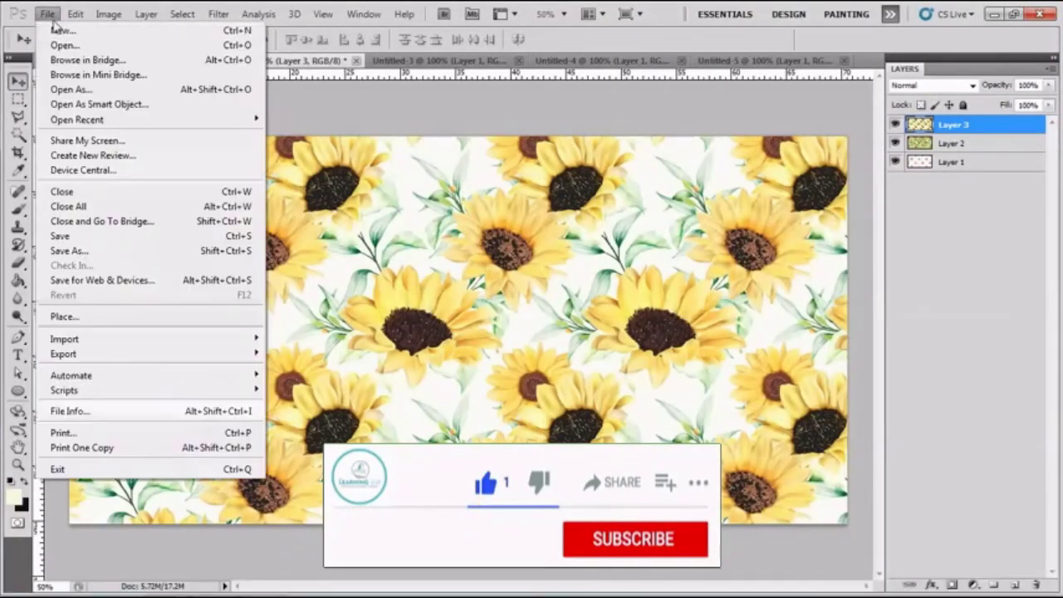
click(562, 138)
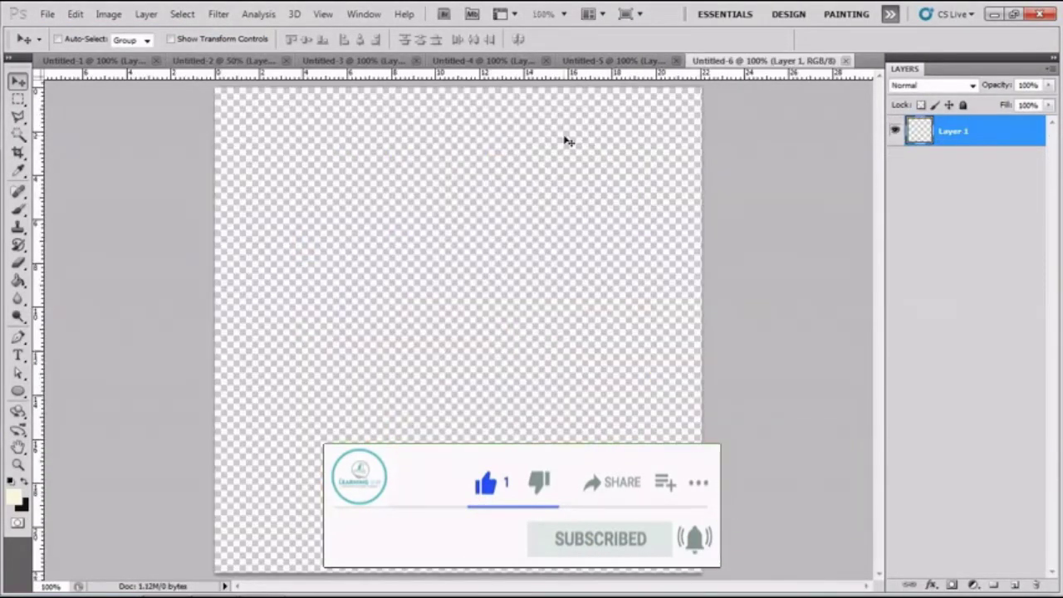
key(ctrl+v)
click(81, 14)
click(110, 381)
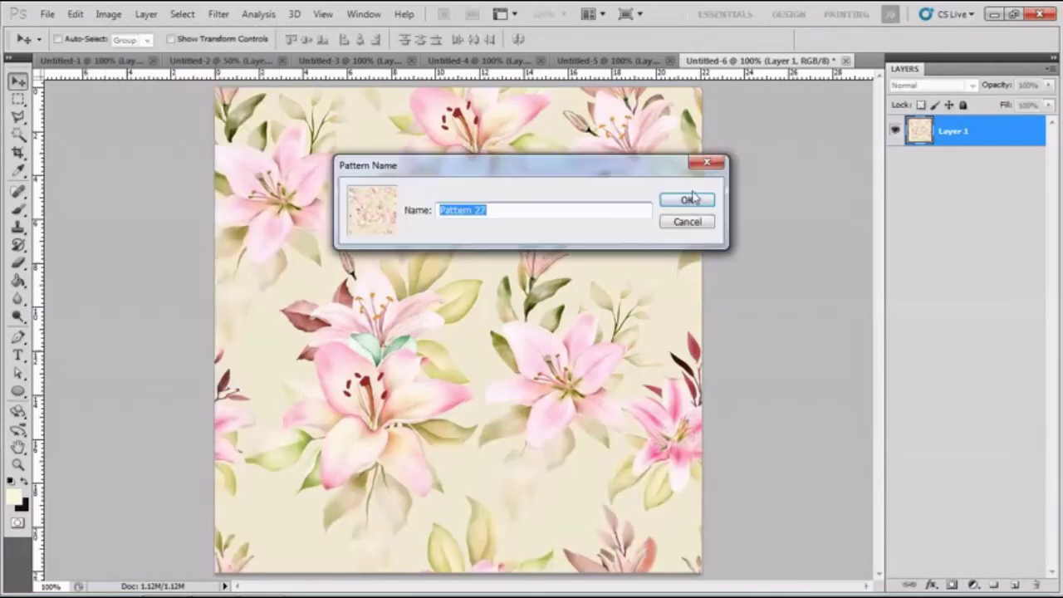
click(688, 199)
- Add Layer 4 to Untitled-2 and fill it with the lily pattern
click(149, 60)
click(223, 62)
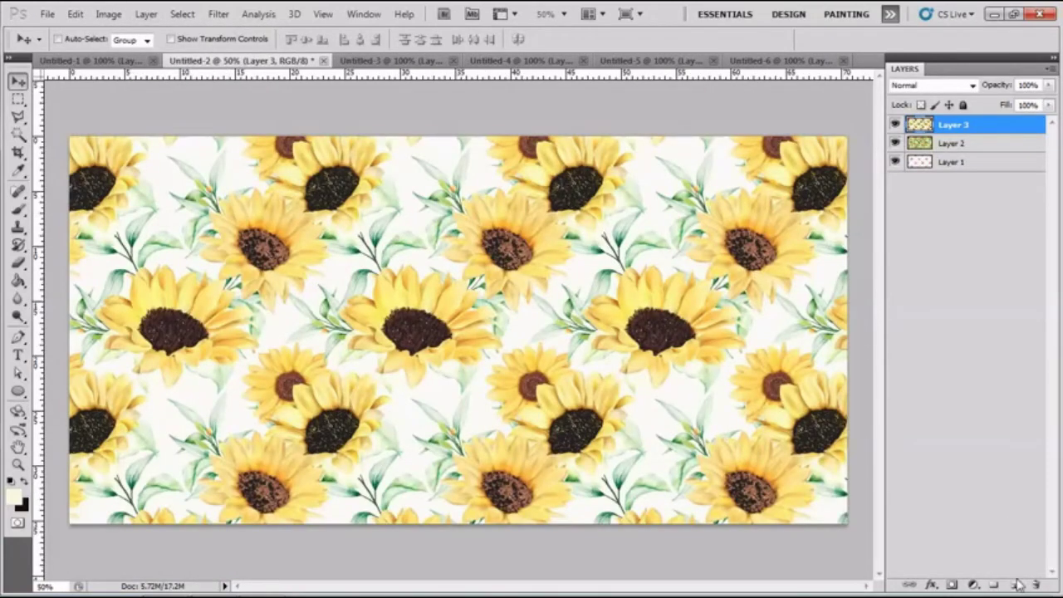
click(1018, 584)
click(75, 14)
click(91, 233)
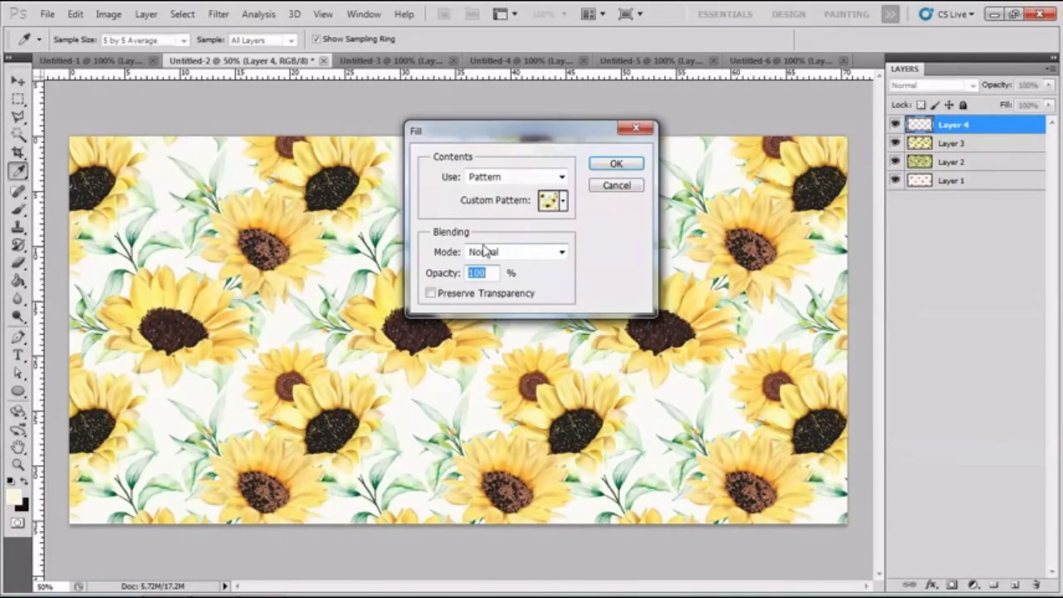
click(563, 202)
double_click(526, 309)
click(616, 163)
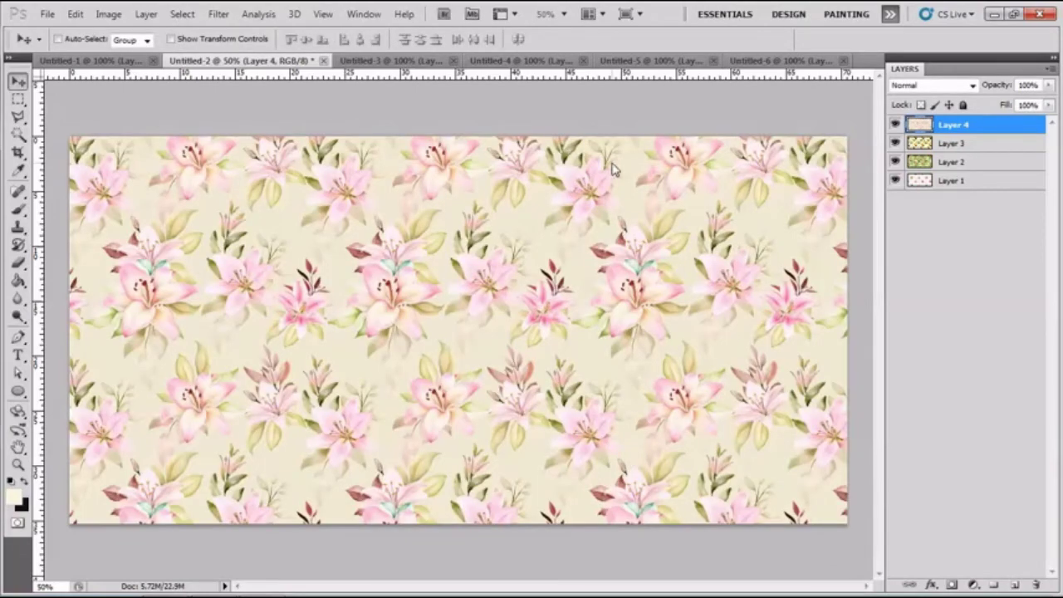
- Hide the lily, sunflower and vegetable layers to preview the patterns, then show them again
click(894, 125)
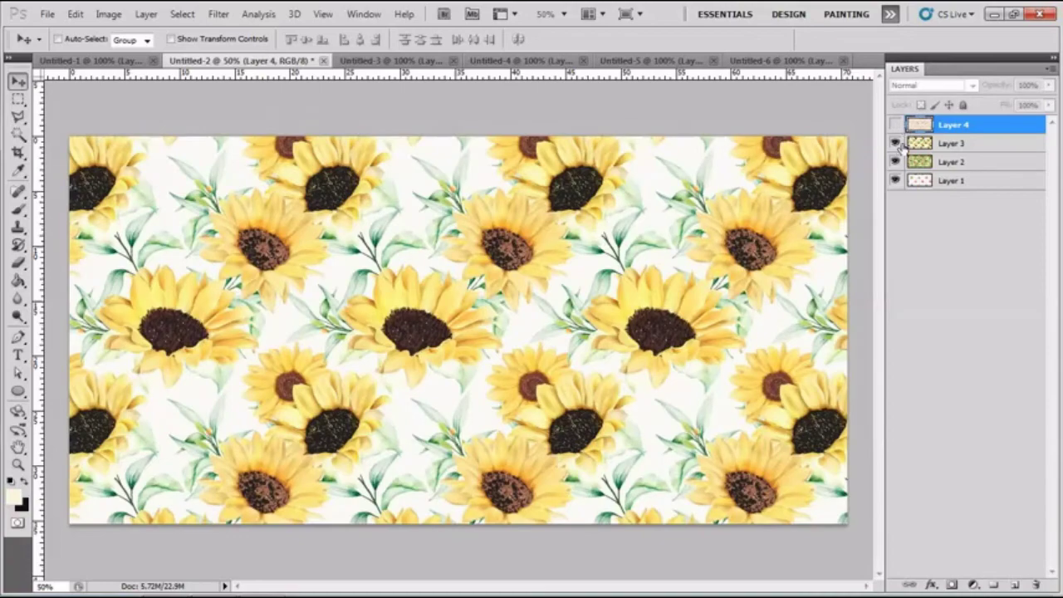
alt+click(895, 162)
alt+click(895, 180)
click(895, 125)
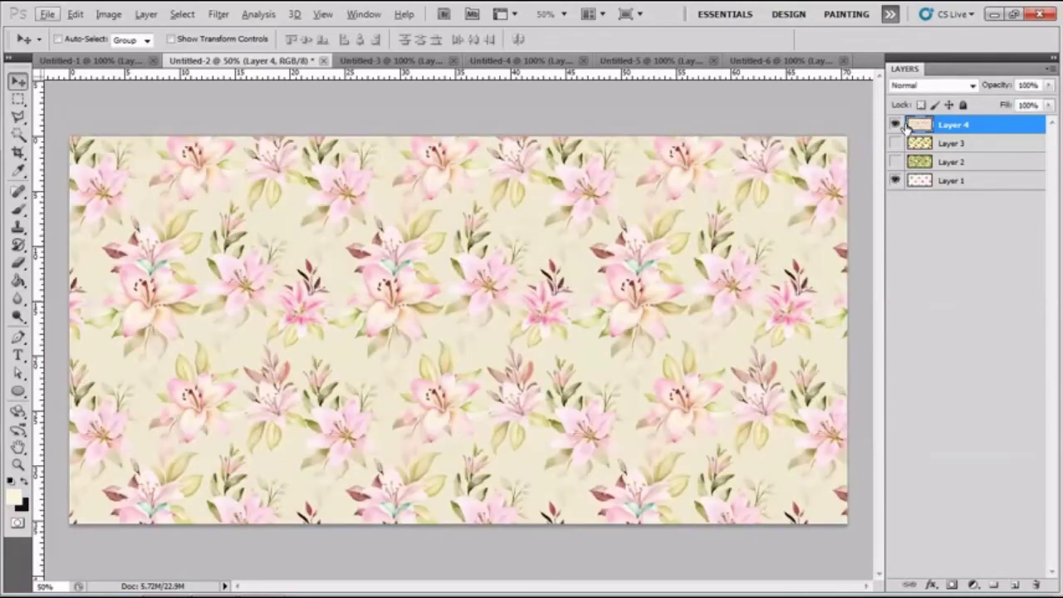
click(894, 143)
click(895, 162)
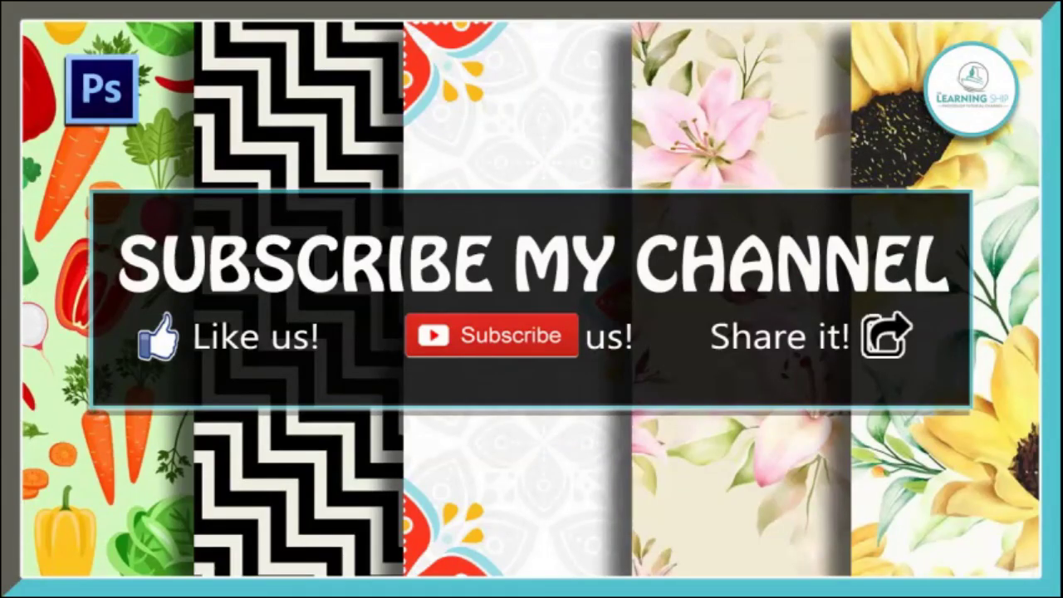